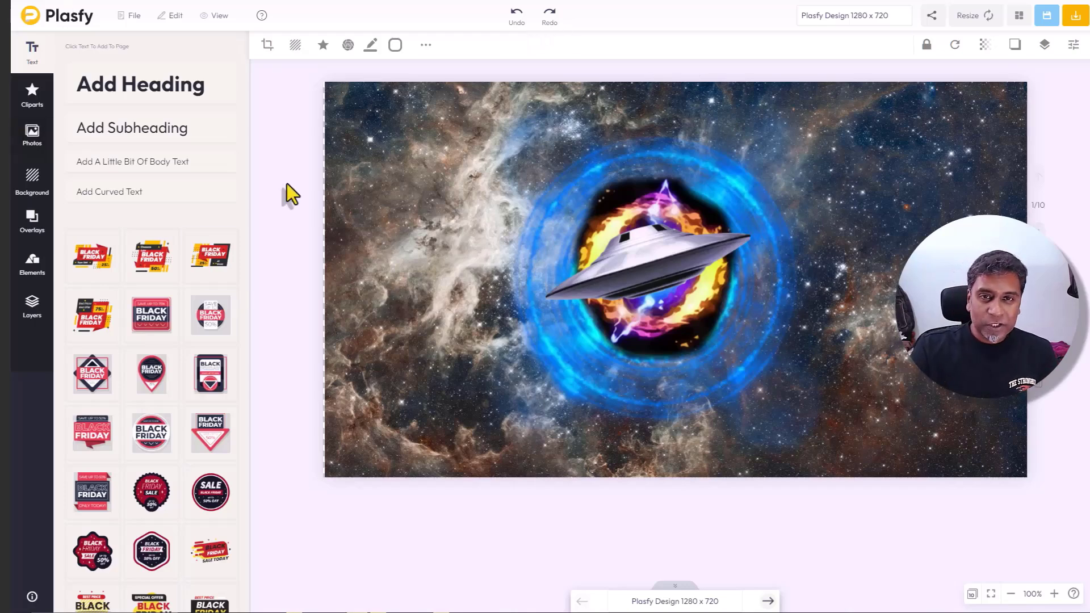
Open the Cliparts library and its Gradients 2.0 collection, leaving the UFO graphic deselected
click(32, 92)
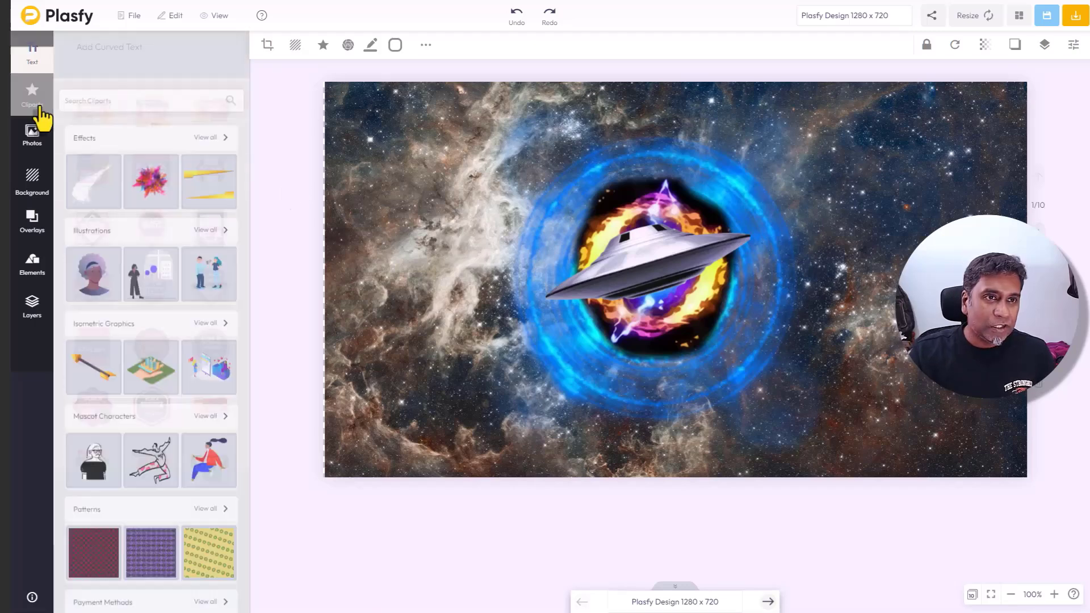
scroll(110, 188, down, 1)
scroll(189, 214, up, 5)
scroll(190, 215, up, 3)
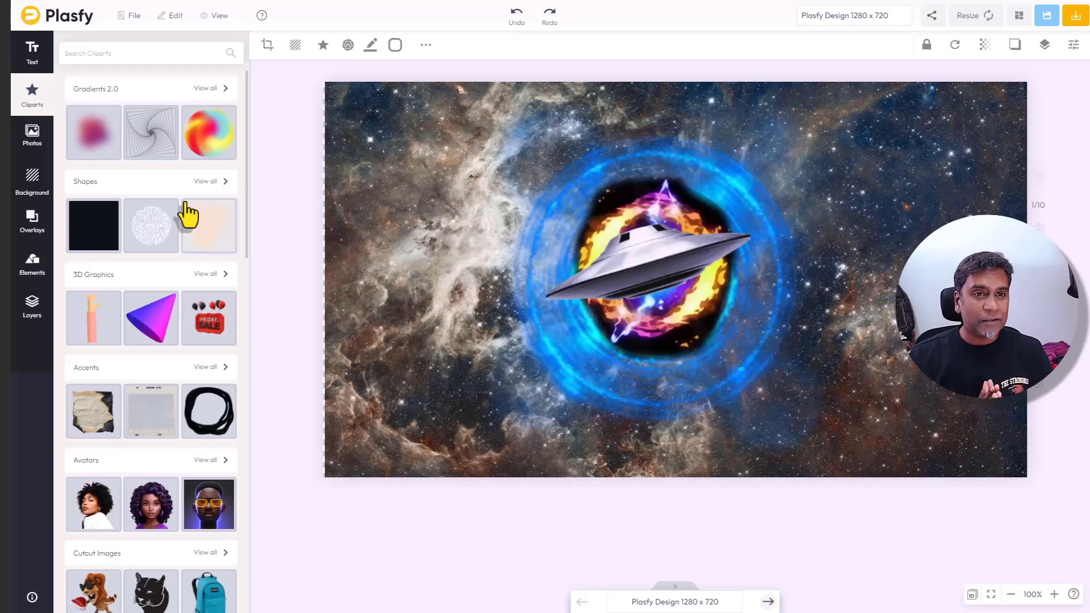
scroll(187, 290, down, 3)
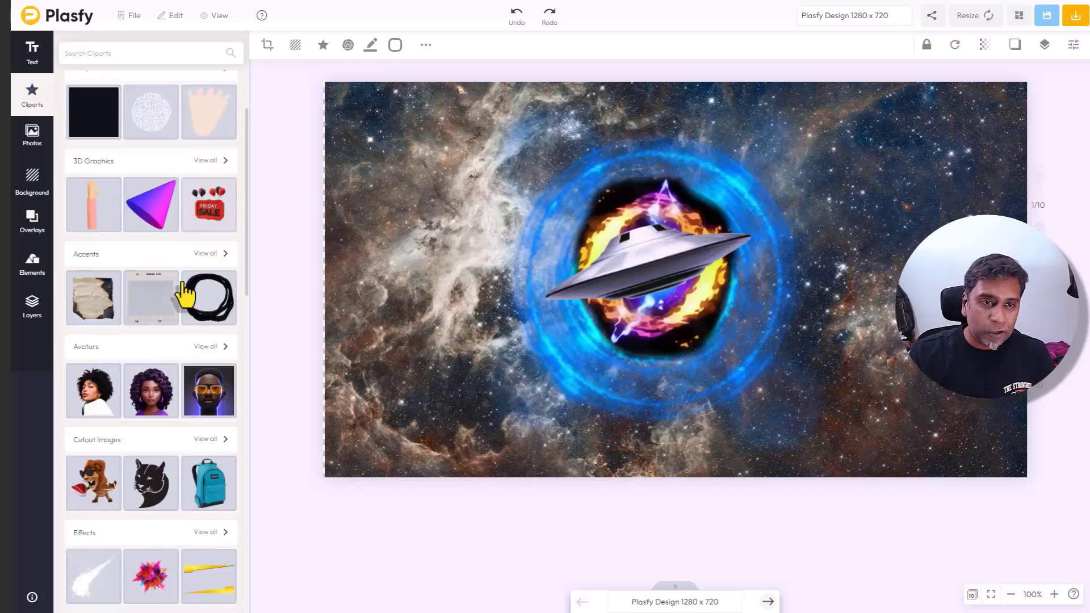
scroll(188, 290, down, 5)
scroll(188, 289, down, 5)
scroll(186, 294, up, 5)
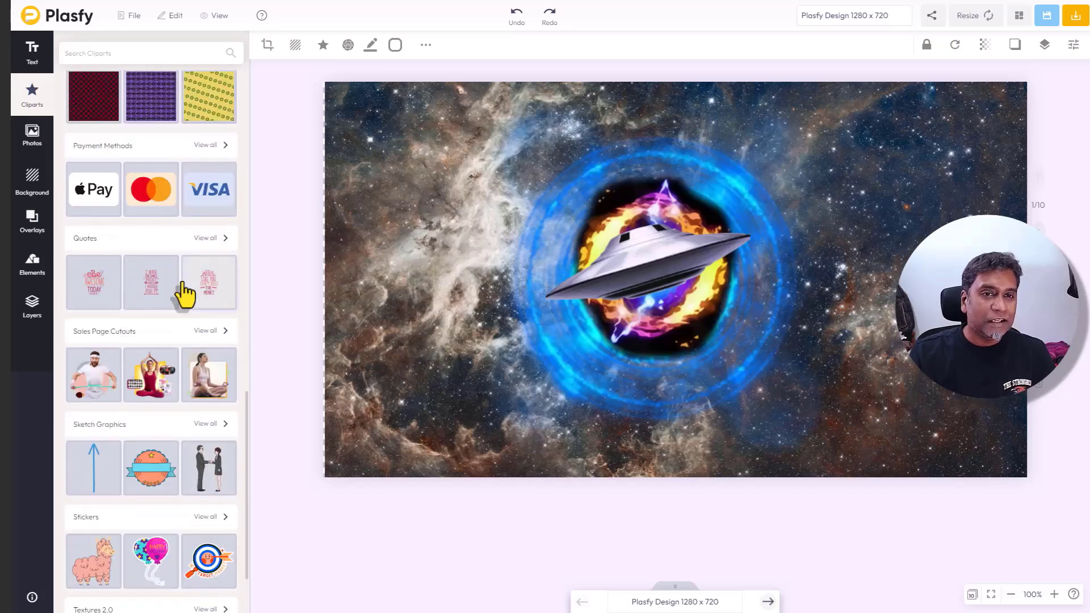
scroll(186, 294, up, 5)
scroll(186, 294, up, 5)
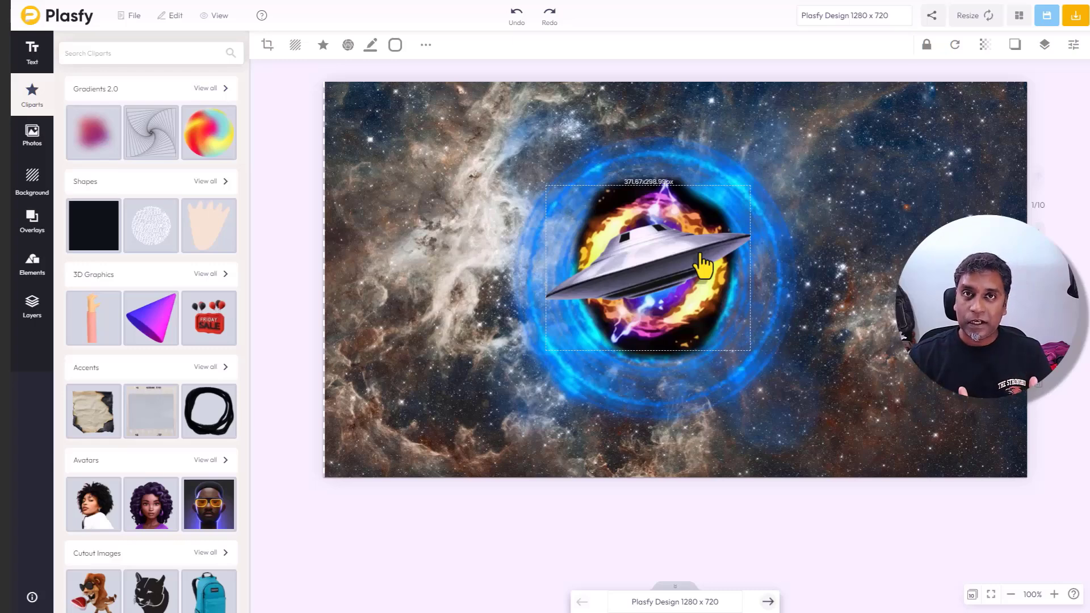
click(426, 512)
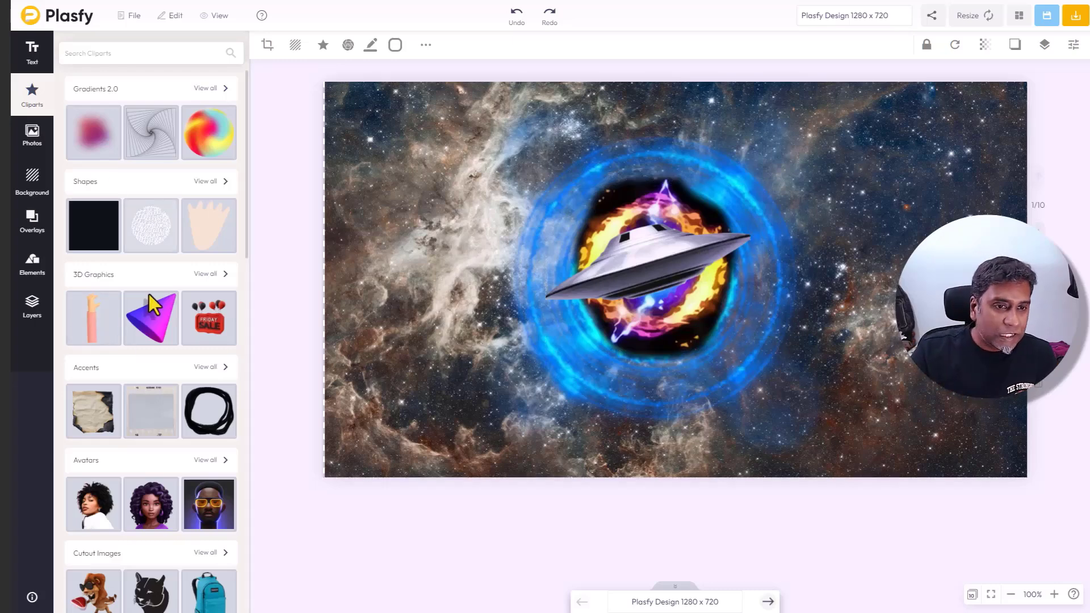
scroll(149, 386, down, 4)
scroll(149, 385, down, 3)
scroll(150, 385, up, 6)
scroll(150, 385, up, 3)
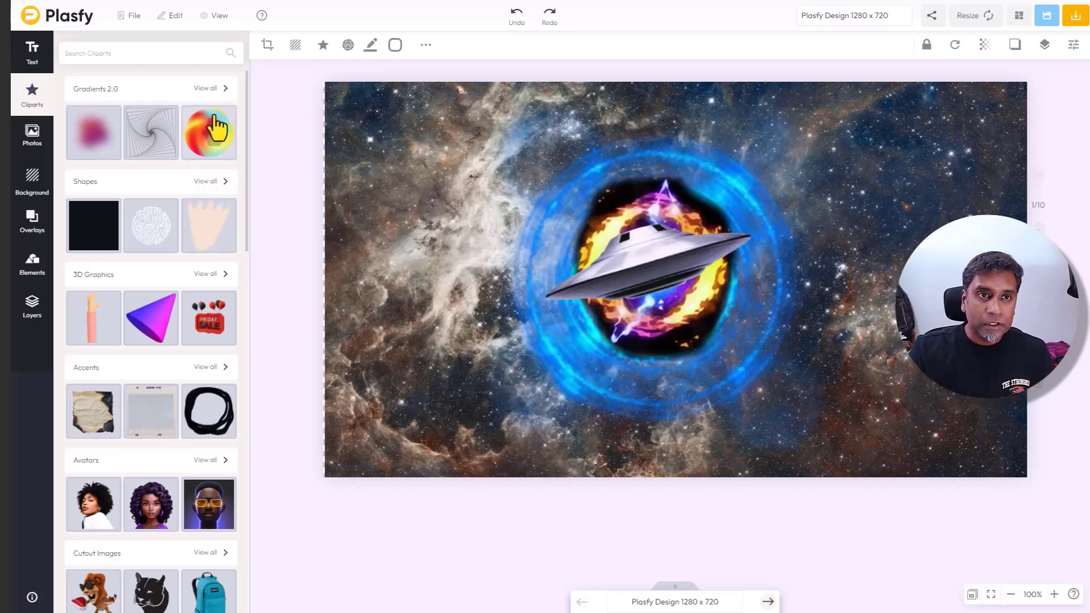
click(211, 88)
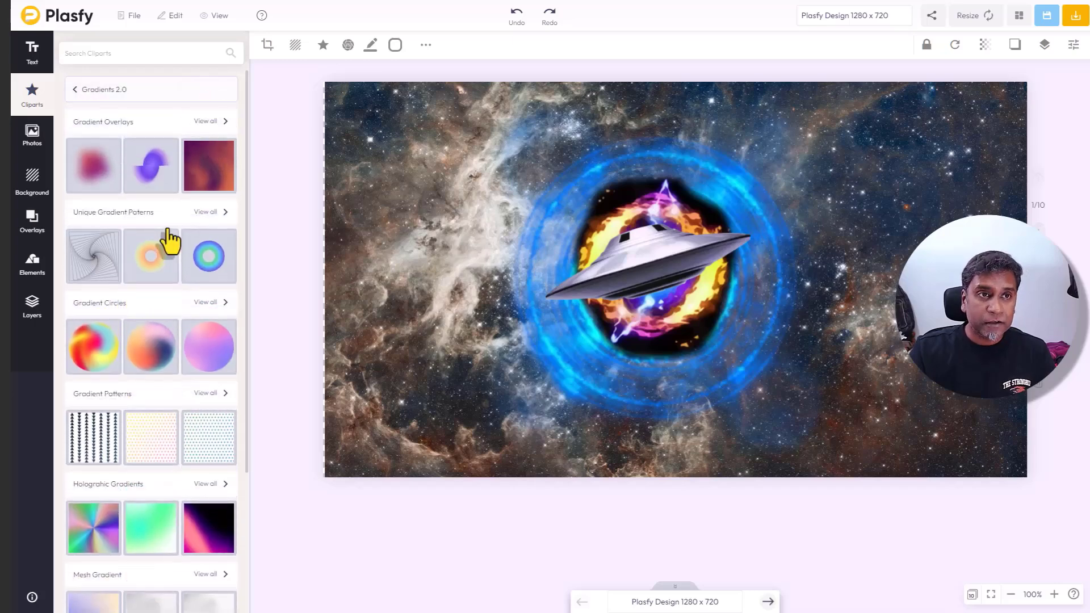
scroll(170, 241, down, 3)
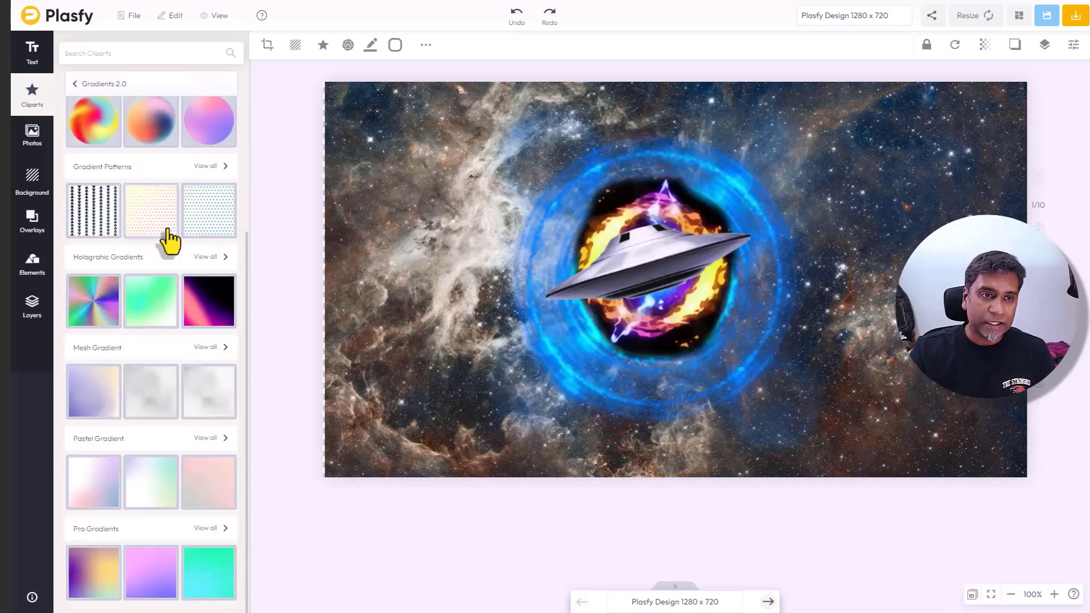
scroll(171, 242, up, 5)
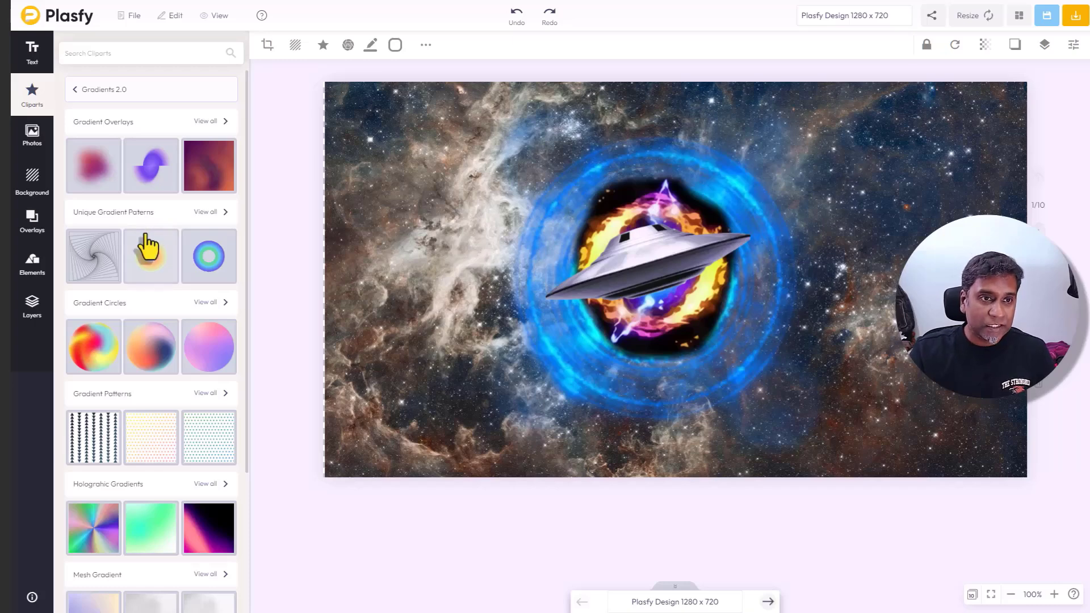
scroll(156, 322, down, 2)
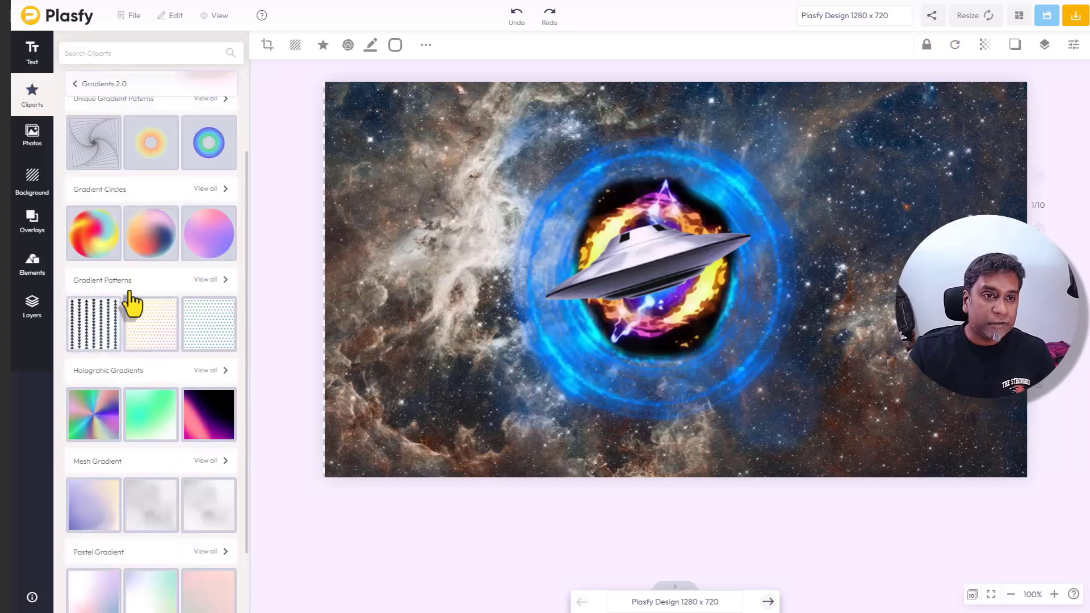
scroll(150, 297, up, 2)
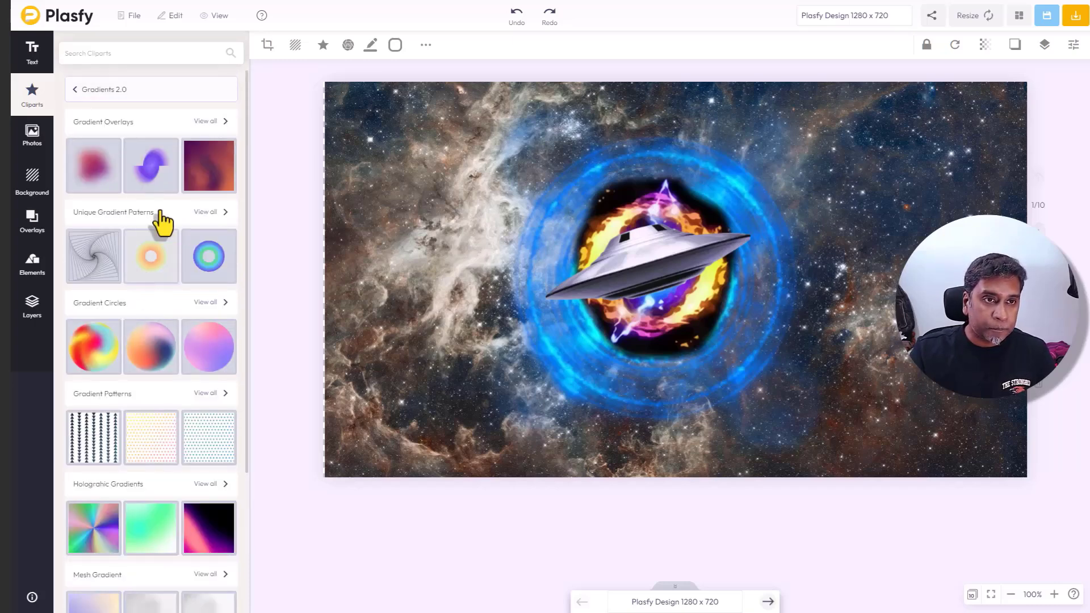
scroll(135, 415, down, 3)
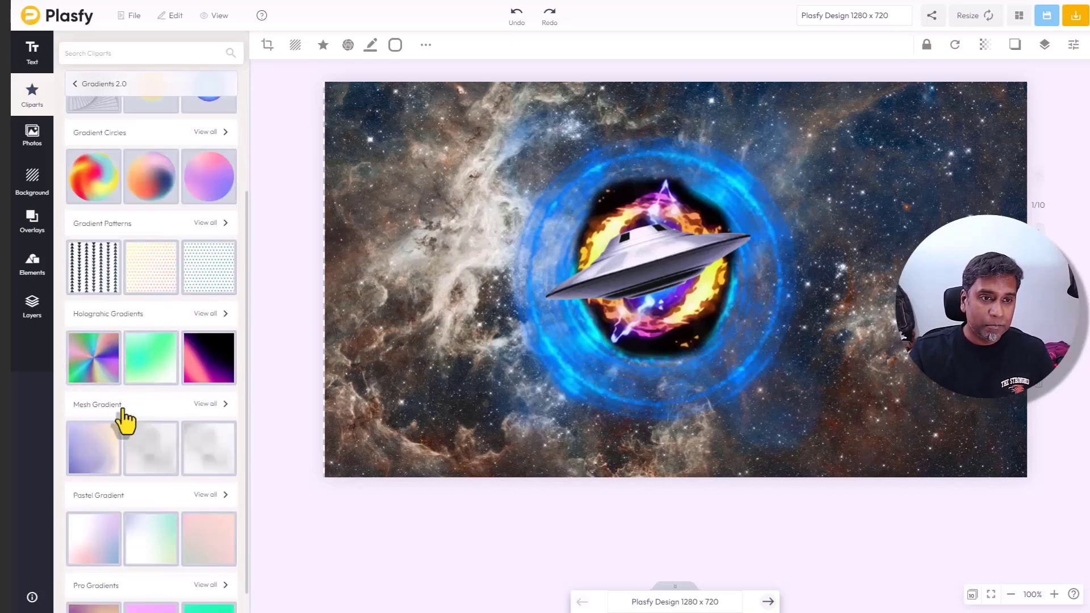
scroll(126, 419, down, 1)
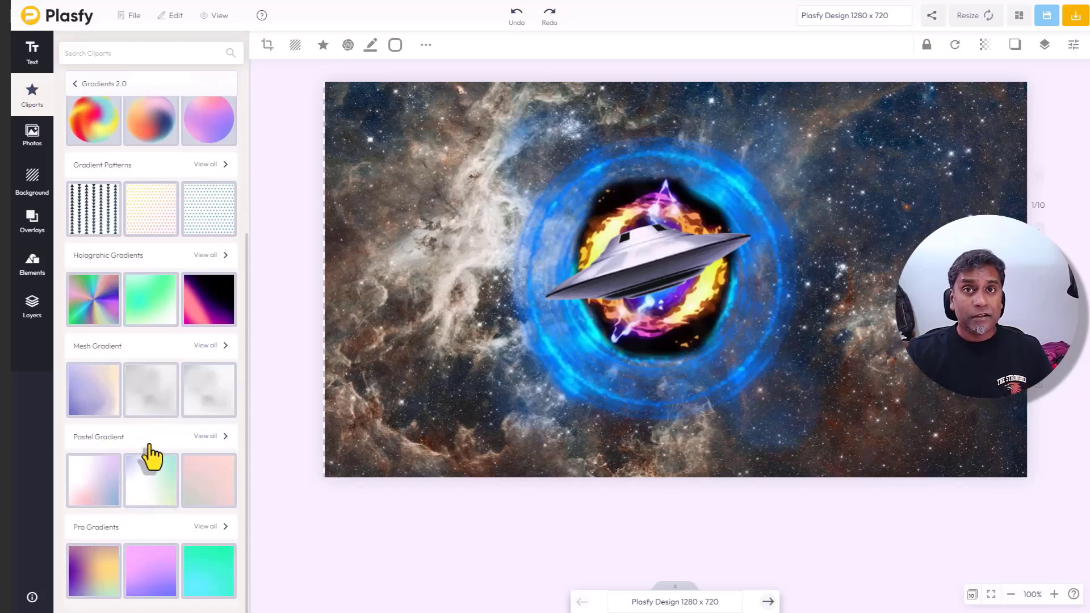
scroll(152, 340, up, 5)
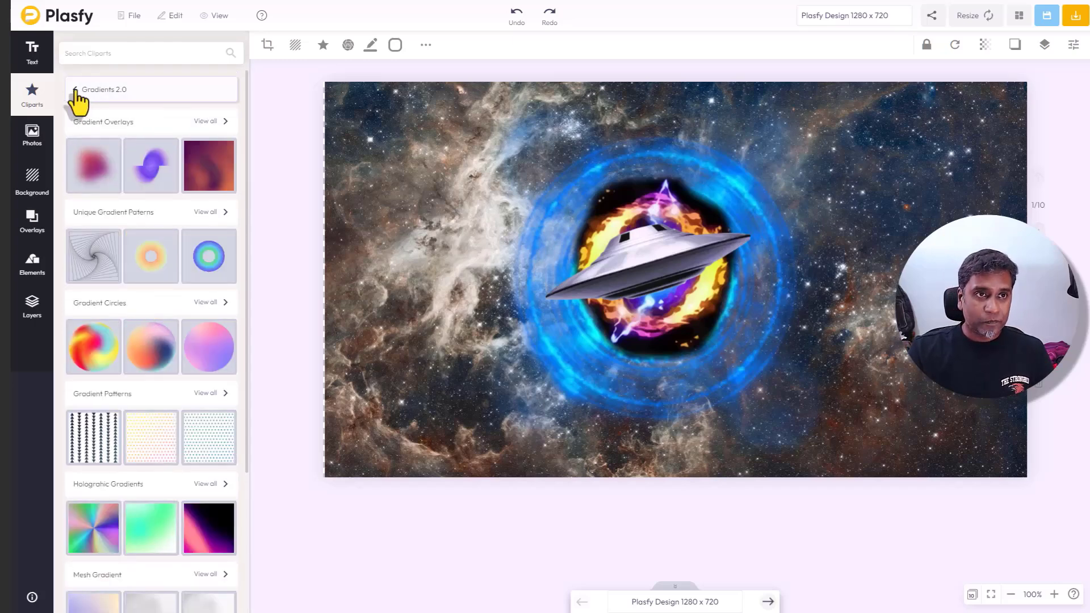
Go back from Gradients 2.0 to the full Cliparts category list
click(77, 92)
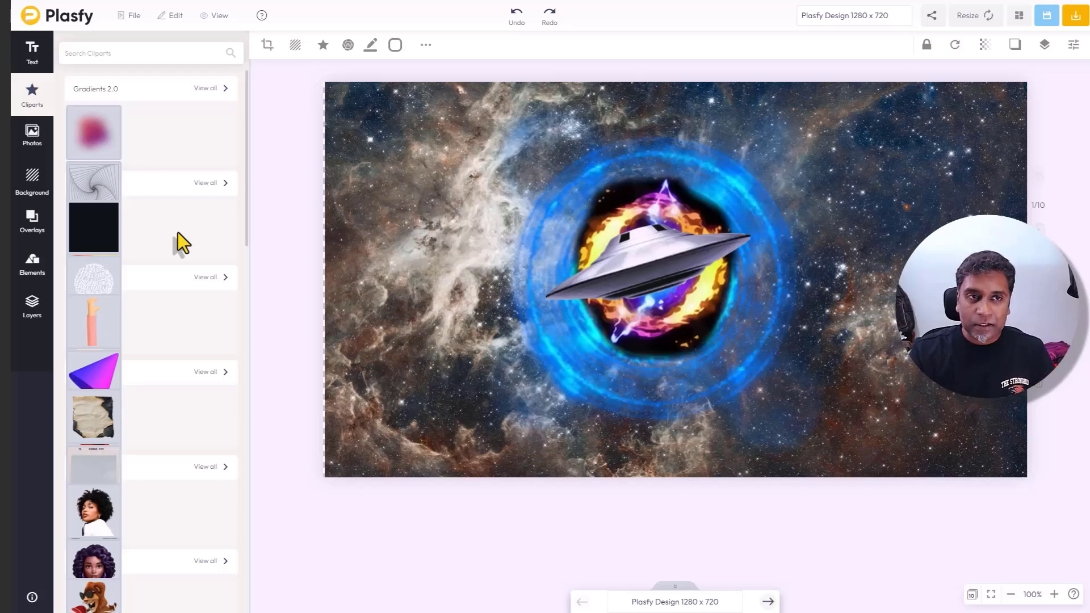
scroll(178, 233, down, 5)
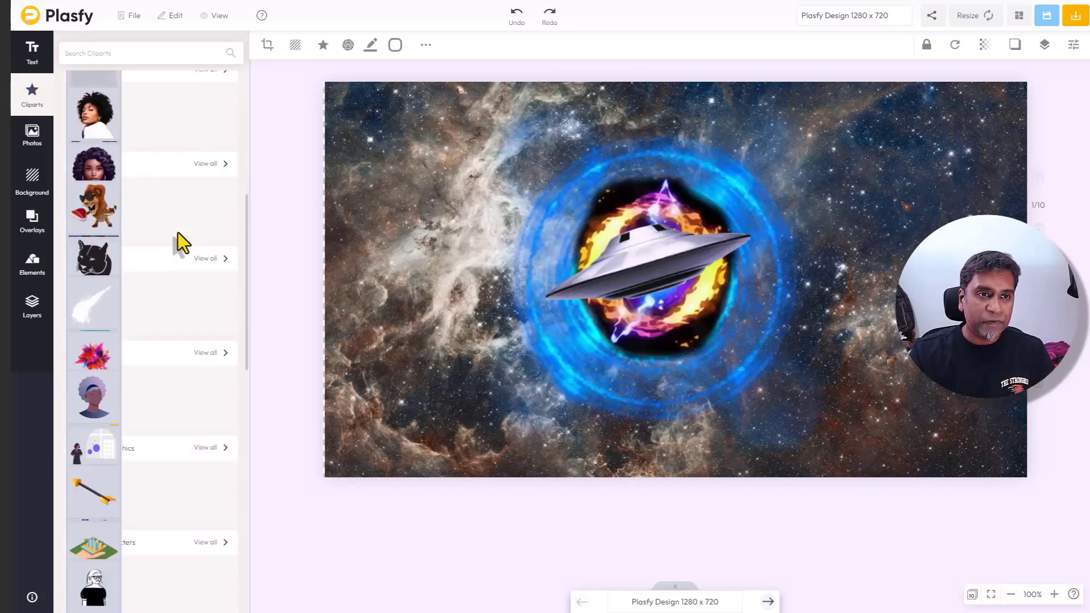
scroll(178, 233, down, 5)
scroll(178, 233, down, 5)
scroll(178, 232, up, 5)
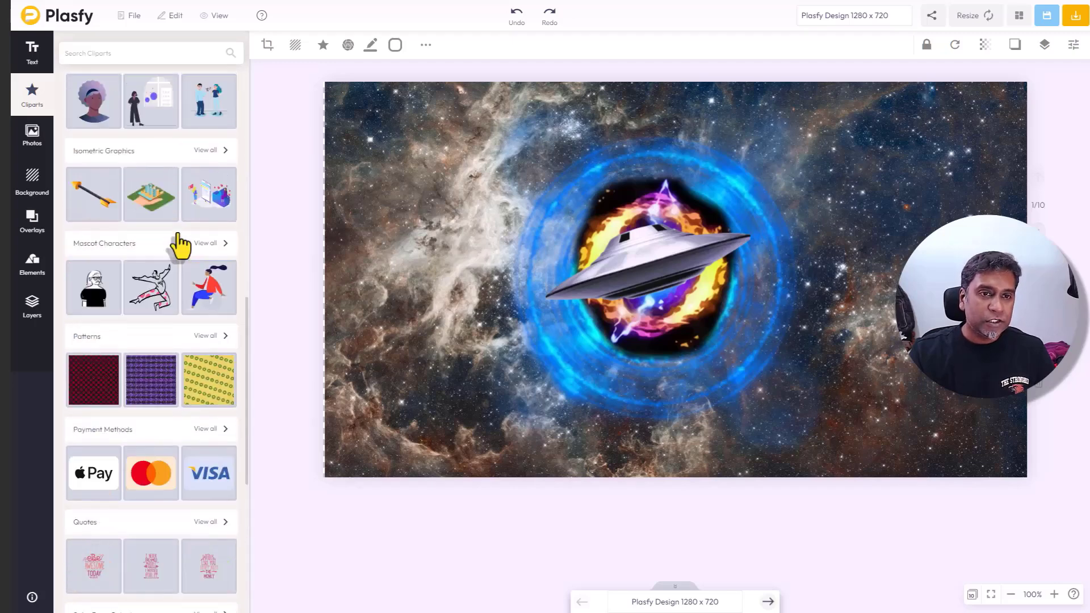
scroll(179, 233, up, 5)
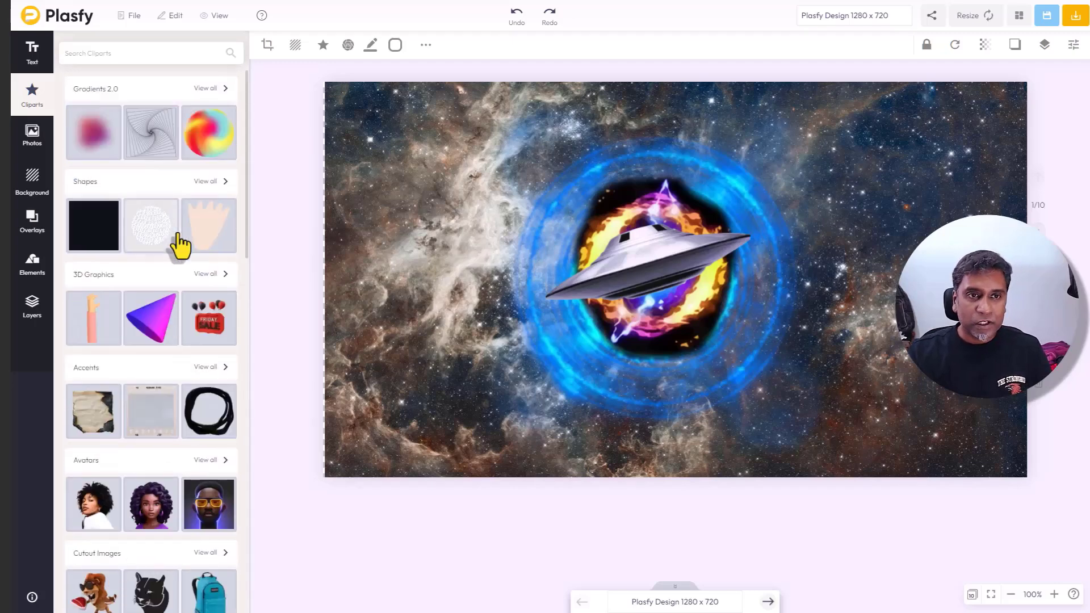
scroll(181, 245, down, 3)
scroll(181, 245, down, 5)
scroll(181, 245, up, 3)
scroll(181, 245, up, 5)
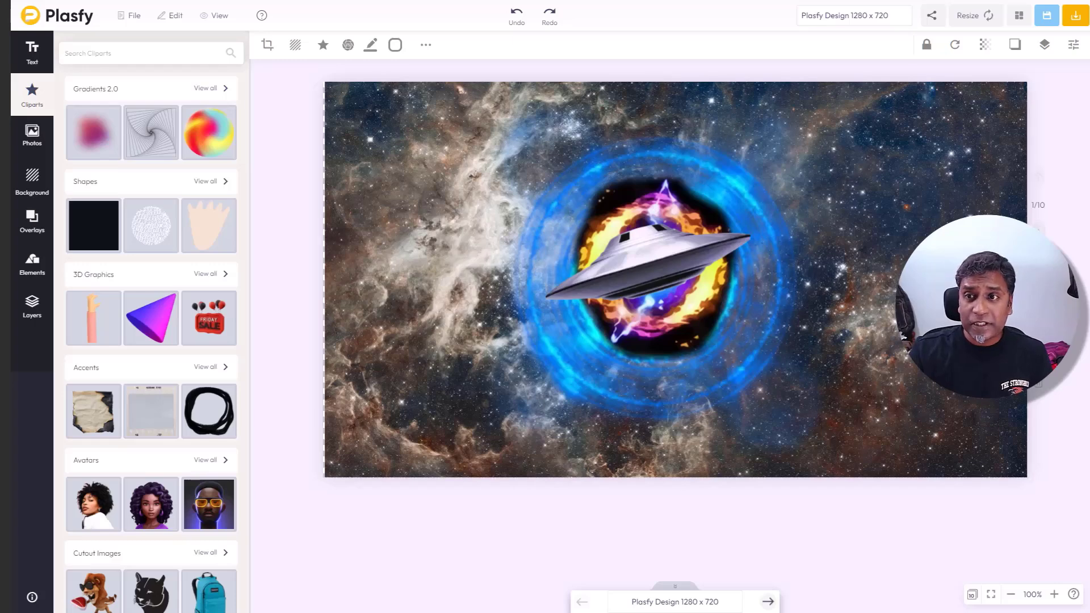
Advance to the second slide, the apple bursting through a water splash
click(768, 602)
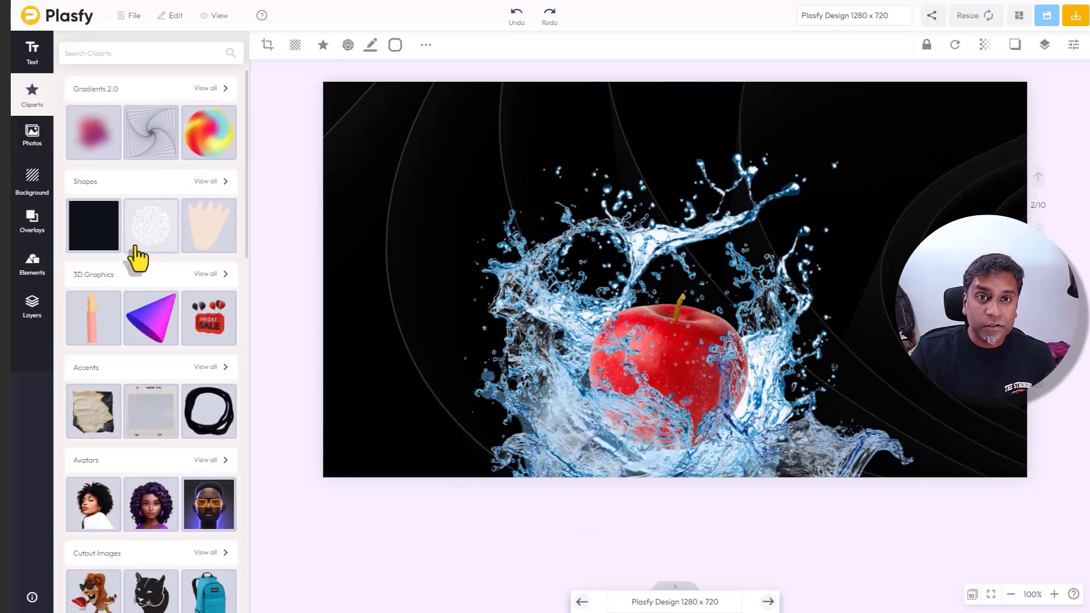
scroll(139, 255, down, 3)
scroll(139, 255, down, 2)
scroll(145, 254, down, 3)
scroll(149, 252, down, 2)
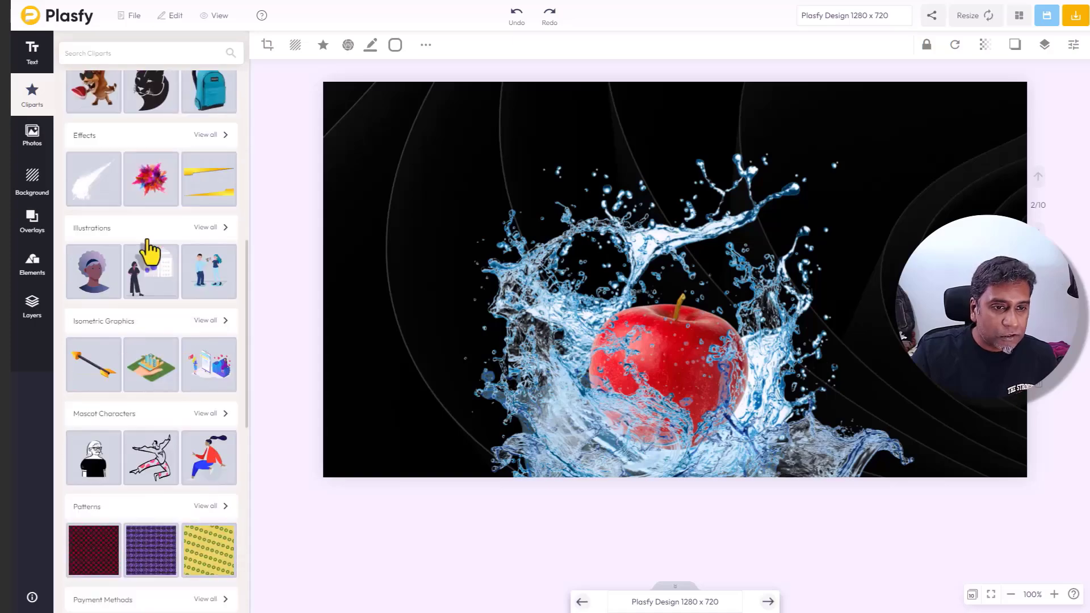
scroll(149, 252, down, 3)
scroll(148, 251, down, 2)
scroll(150, 251, down, 3)
scroll(149, 251, down, 2)
scroll(149, 249, down, 3)
scroll(147, 254, up, 5)
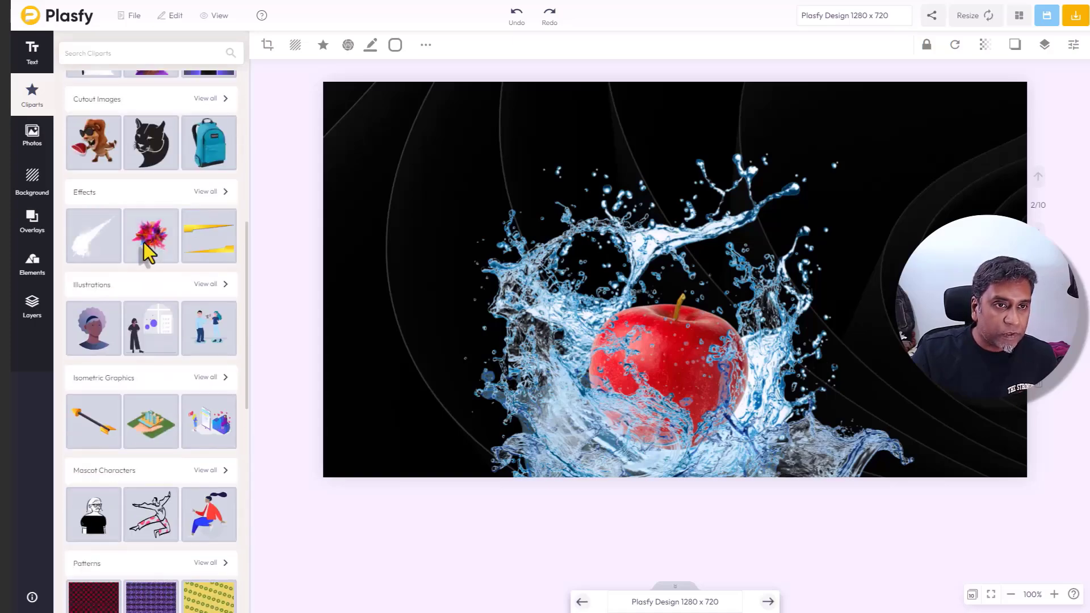
scroll(147, 254, up, 5)
scroll(147, 254, up, 2)
scroll(146, 254, up, 1)
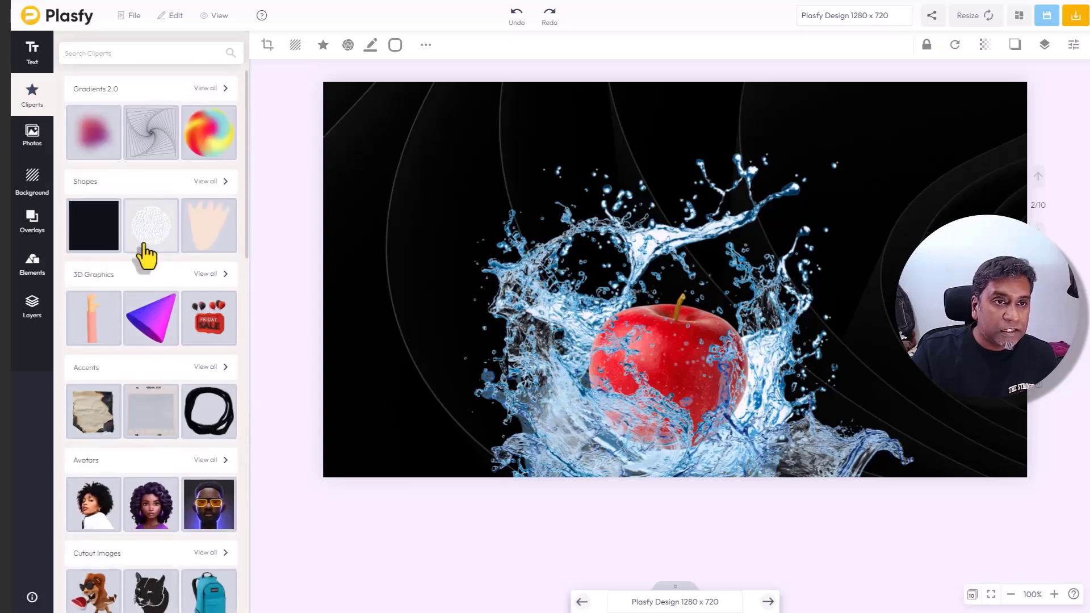
scroll(146, 254, down, 2)
scroll(146, 254, down, 1)
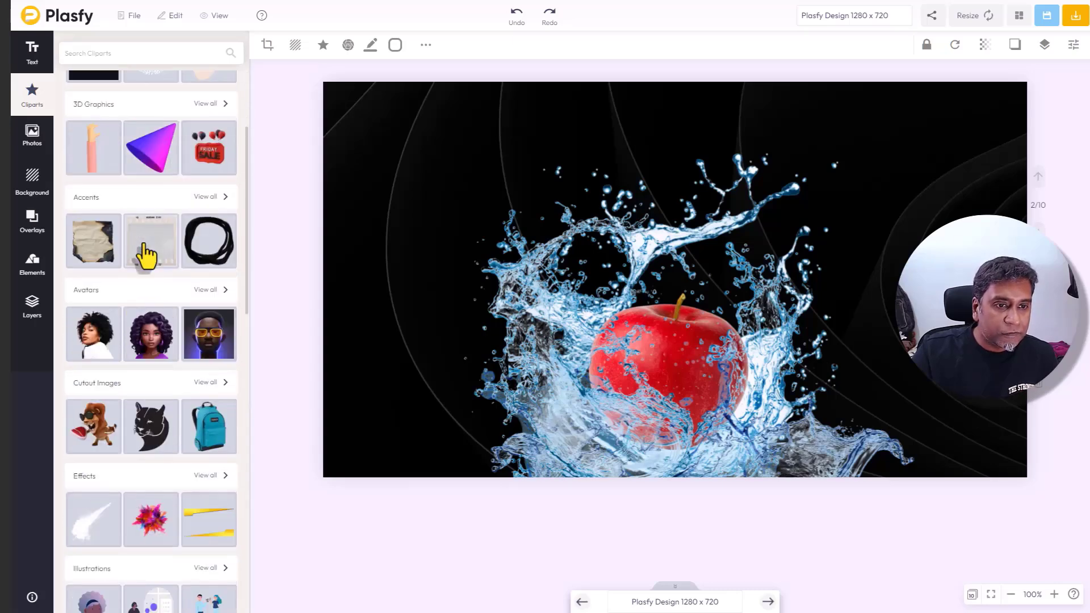
Show the full Effects collection, then every clipart in its Water category
click(215, 477)
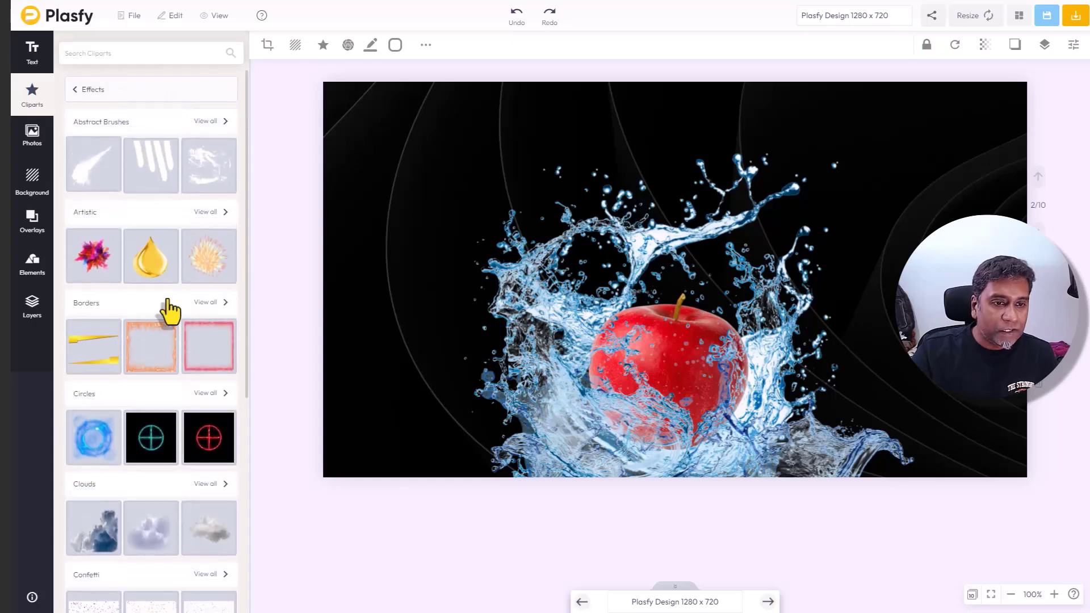
scroll(167, 309, down, 3)
scroll(166, 308, down, 3)
scroll(169, 308, down, 3)
scroll(169, 324, down, 2)
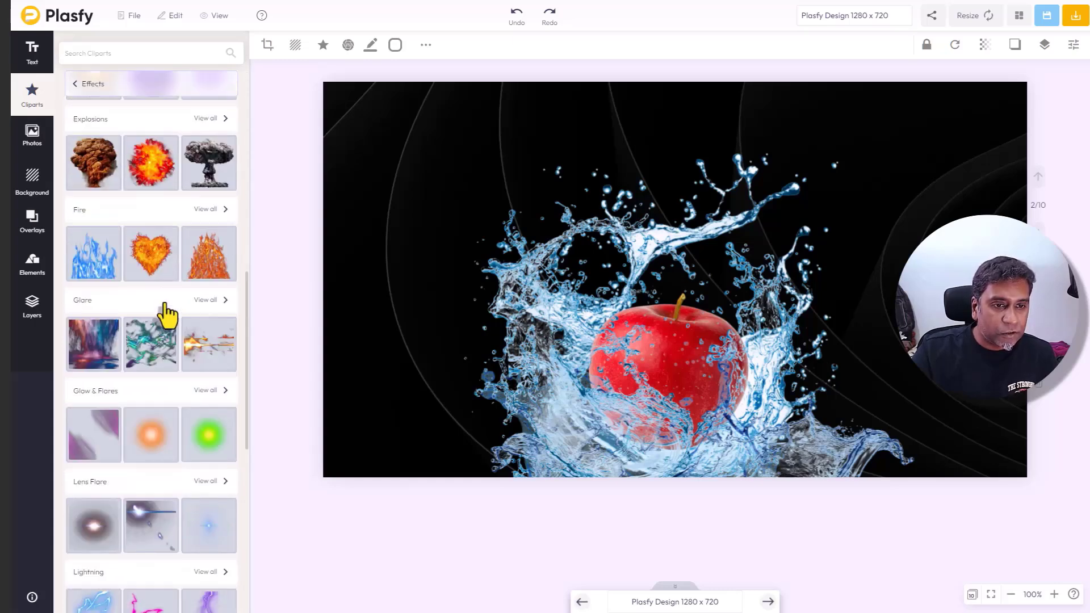
scroll(159, 366, down, 3)
scroll(161, 375, down, 4)
scroll(157, 375, down, 1)
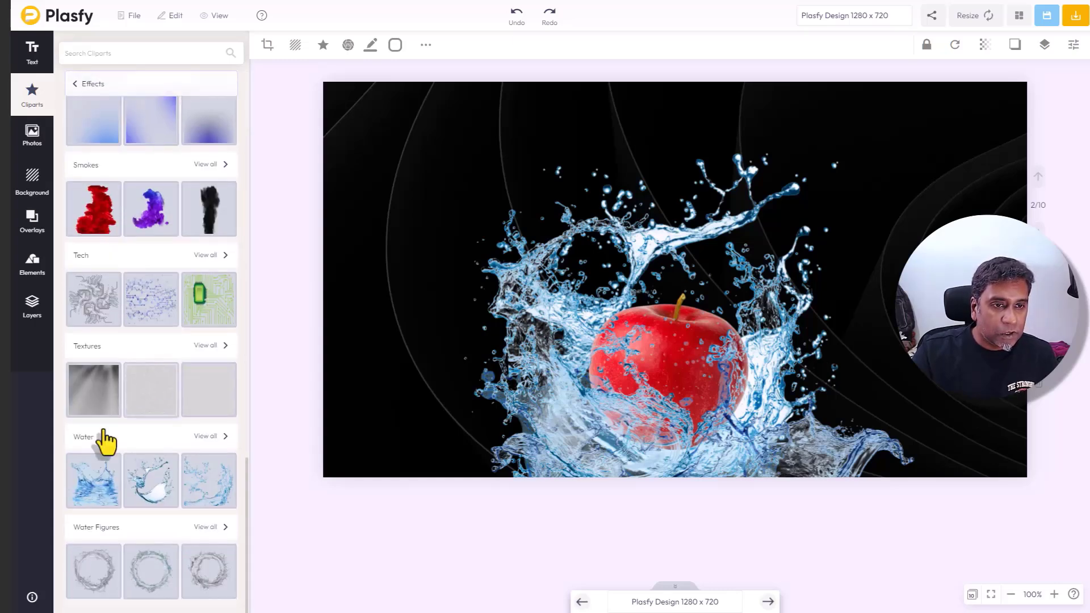
click(212, 437)
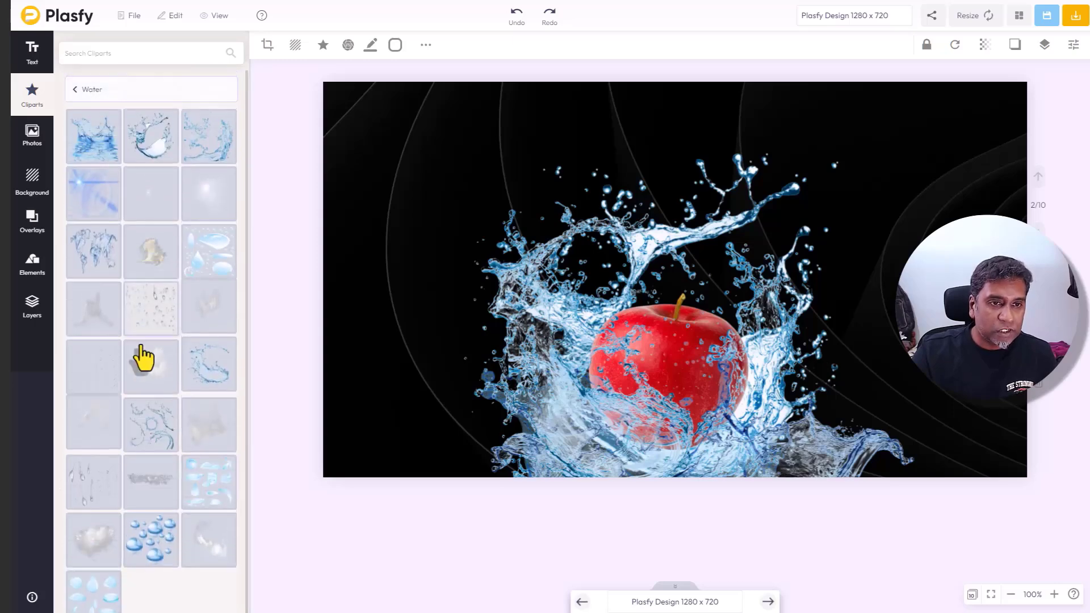
scroll(143, 358, down, 3)
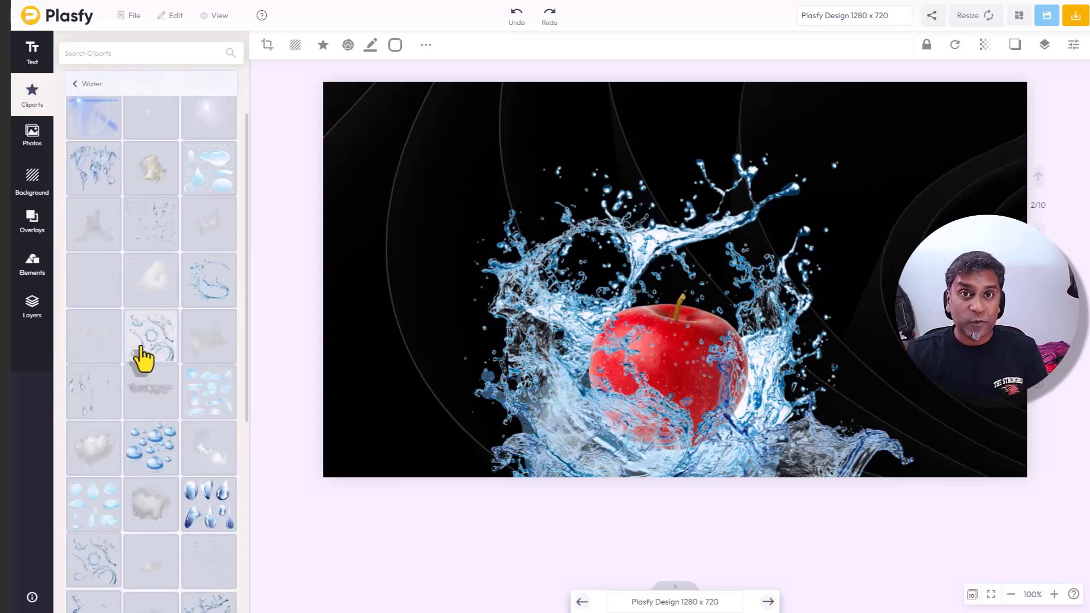
scroll(143, 358, down, 3)
scroll(143, 358, down, 3)
scroll(143, 358, down, 3)
scroll(143, 358, down, 2)
scroll(143, 358, down, 3)
scroll(144, 357, up, 3)
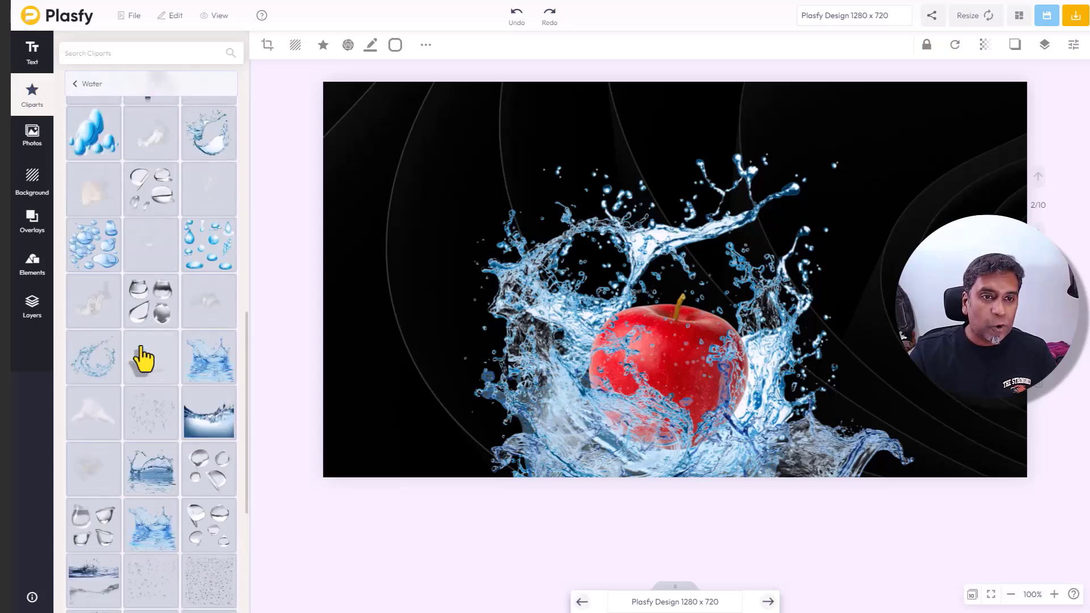
scroll(143, 358, up, 3)
scroll(143, 357, up, 3)
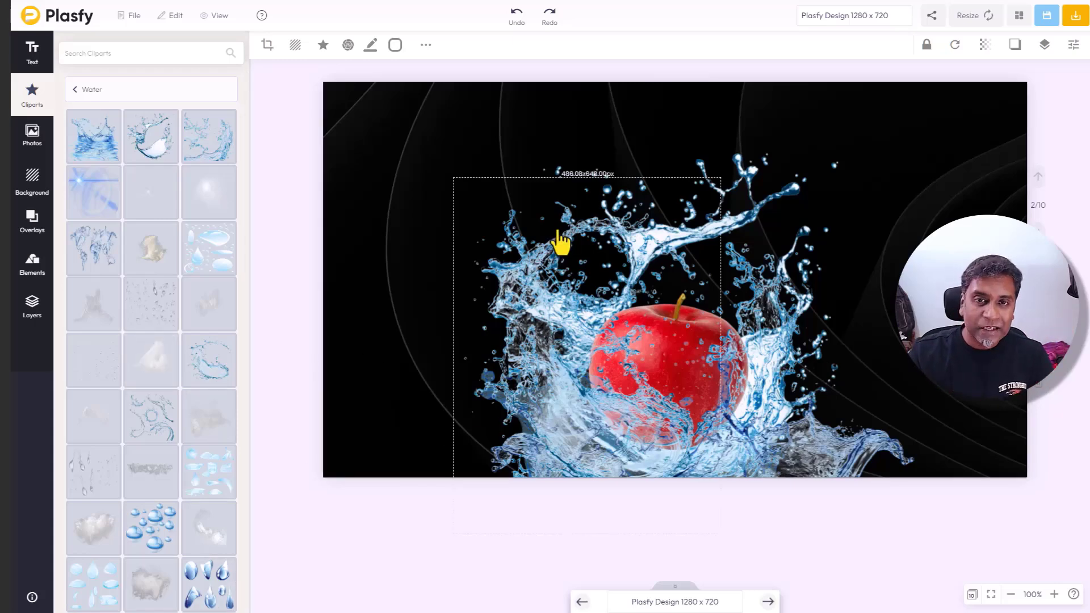
Check the water splashes around the apple, tilt the upper-left one slightly, then deselect it
click(579, 268)
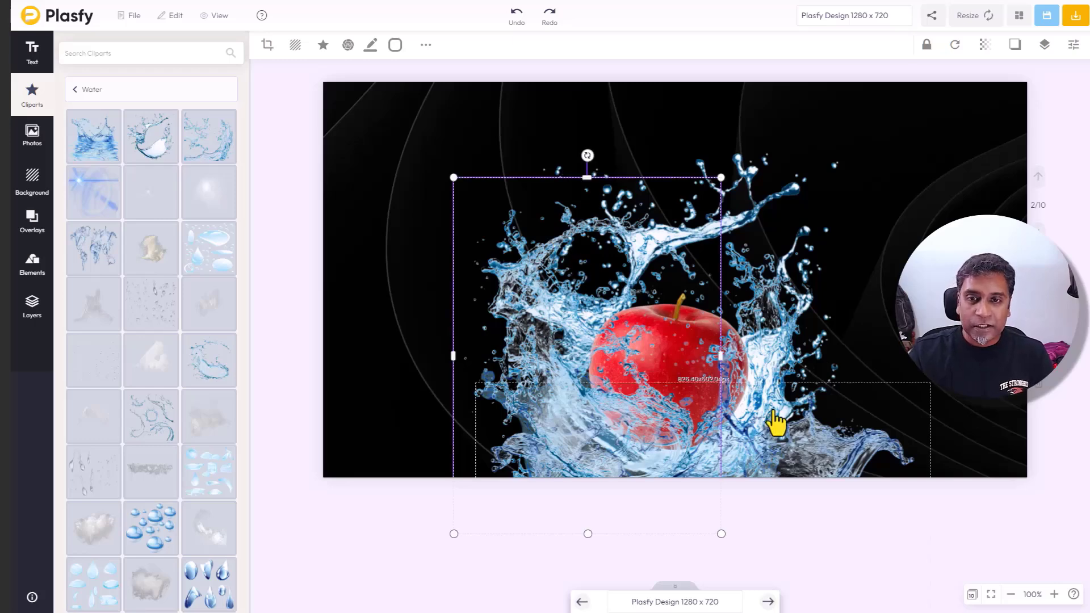
click(794, 294)
click(856, 447)
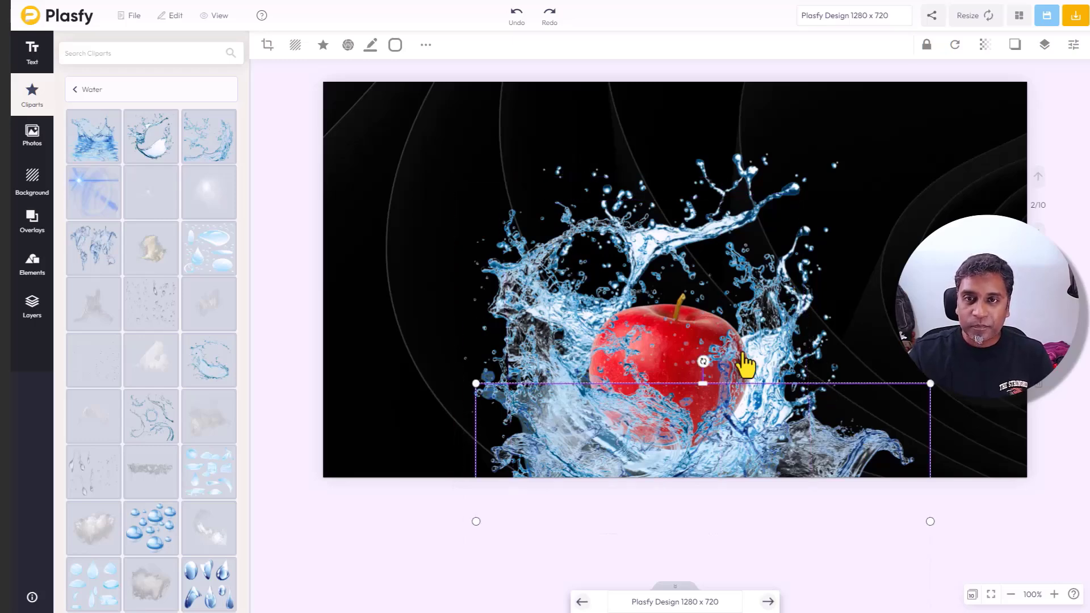
click(526, 257)
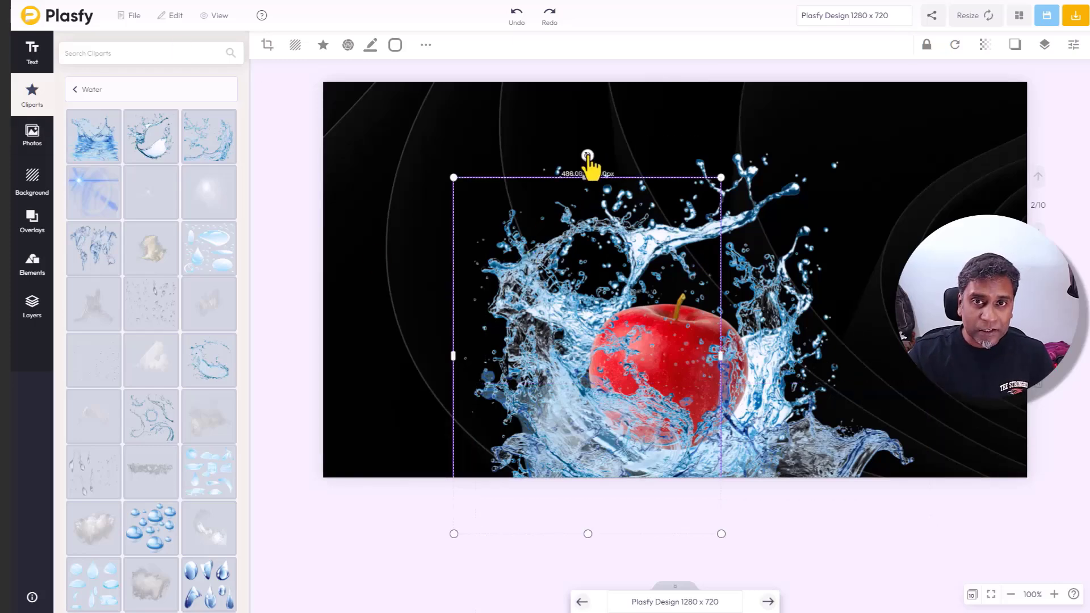
drag(587, 157, 568, 155)
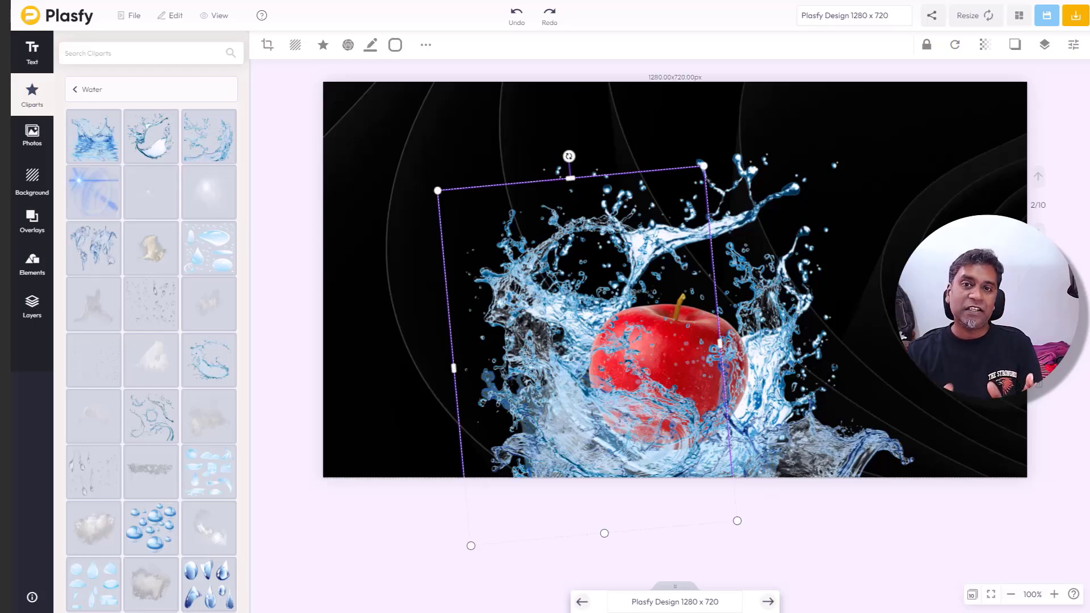
click(286, 312)
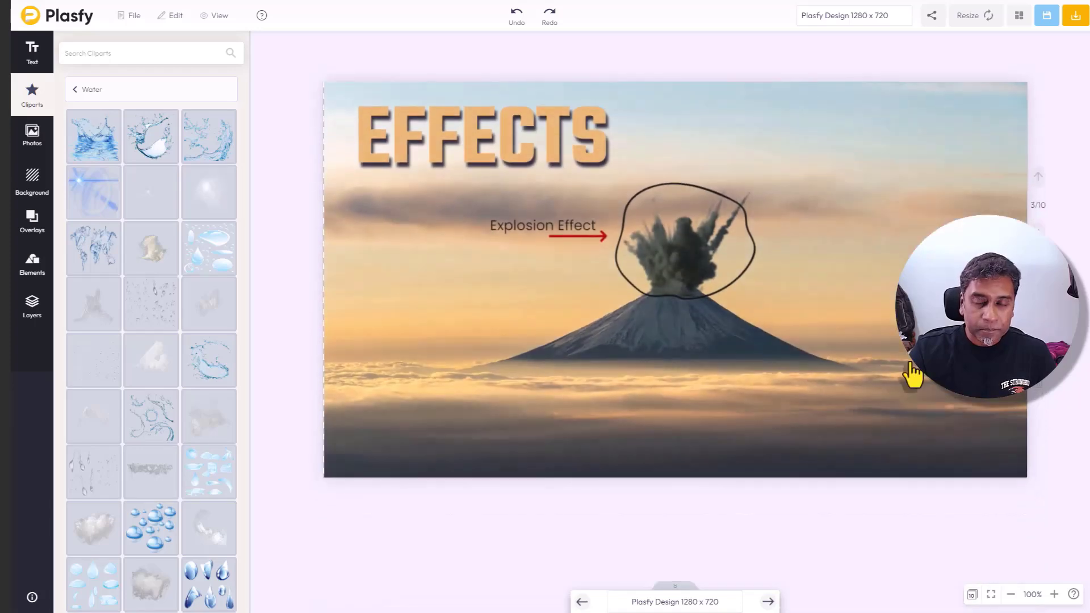
Show the full Explosions collection and select the explosion above the volcano
click(81, 89)
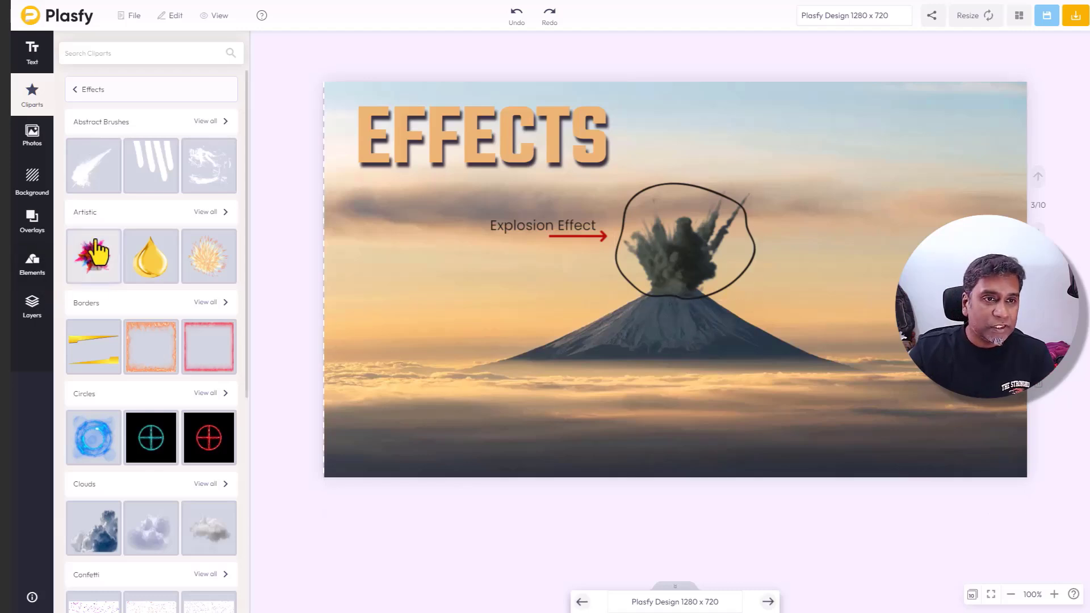
scroll(128, 343, down, 2)
scroll(128, 339, down, 1)
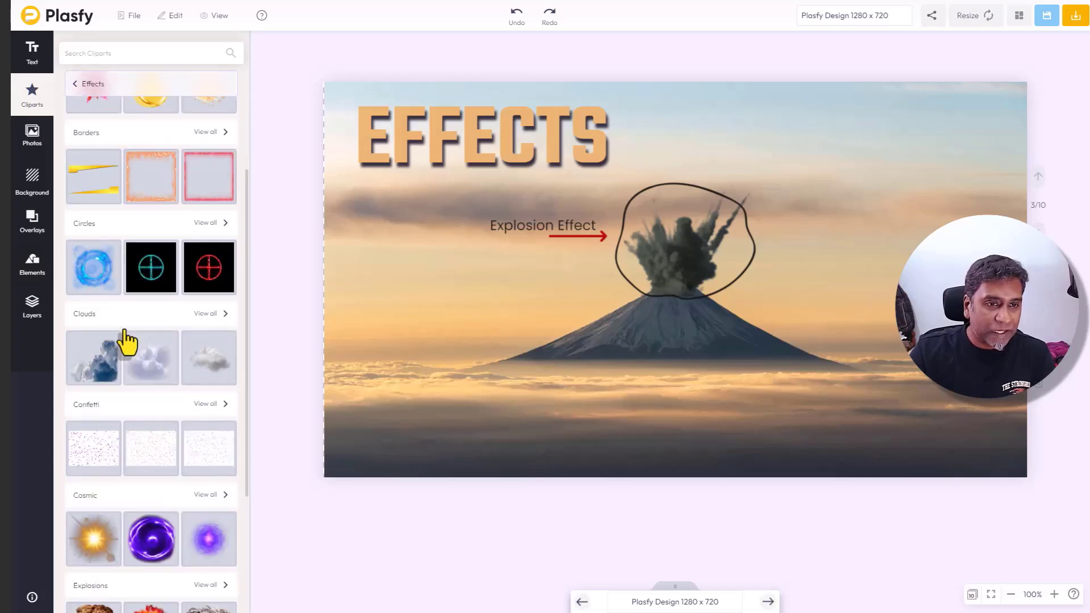
scroll(124, 329, down, 2)
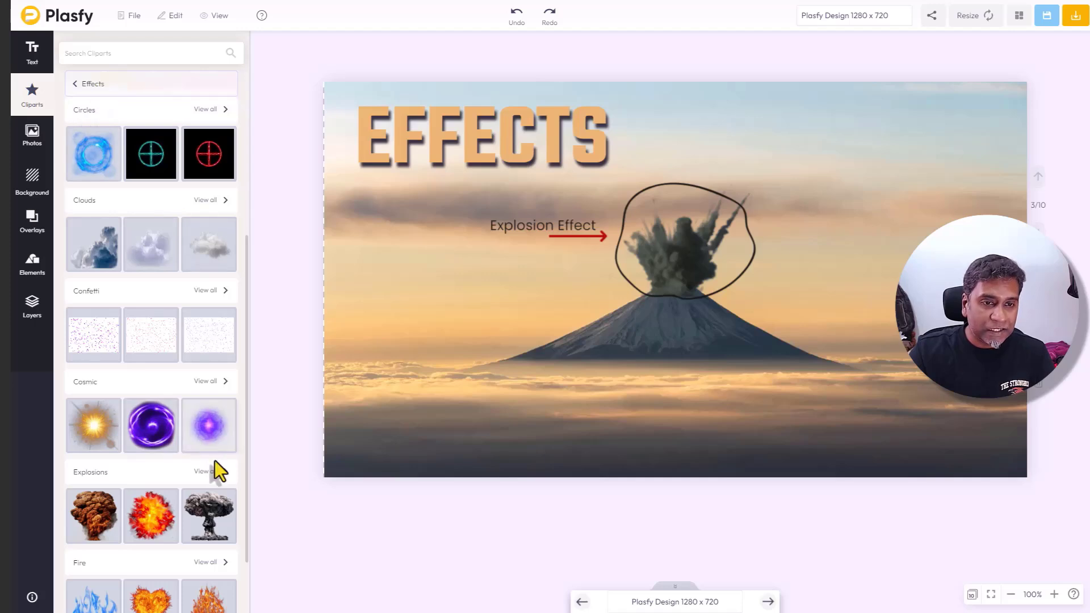
click(212, 471)
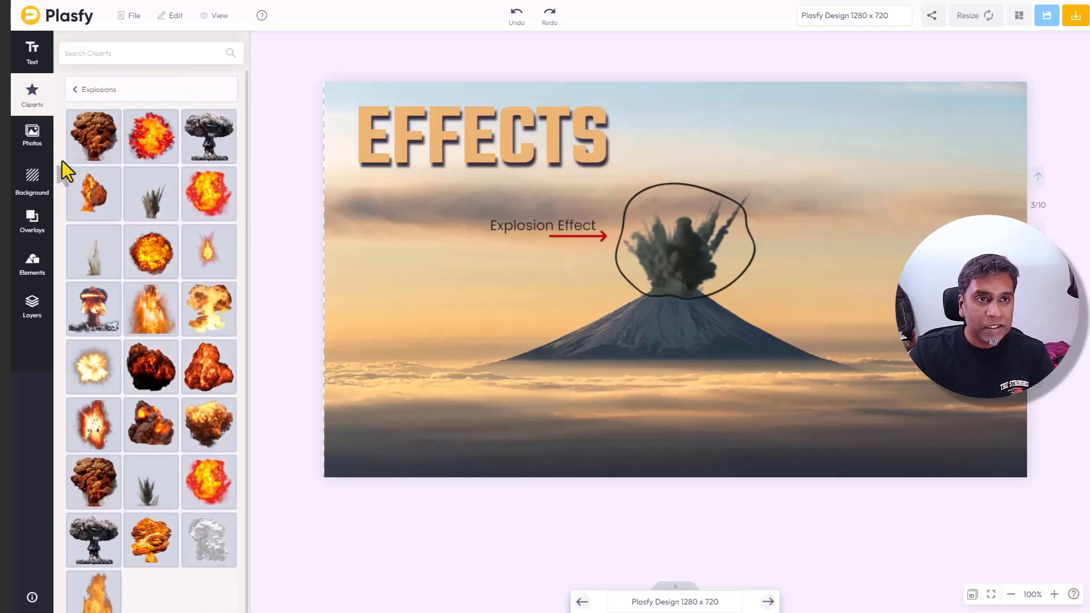
click(733, 301)
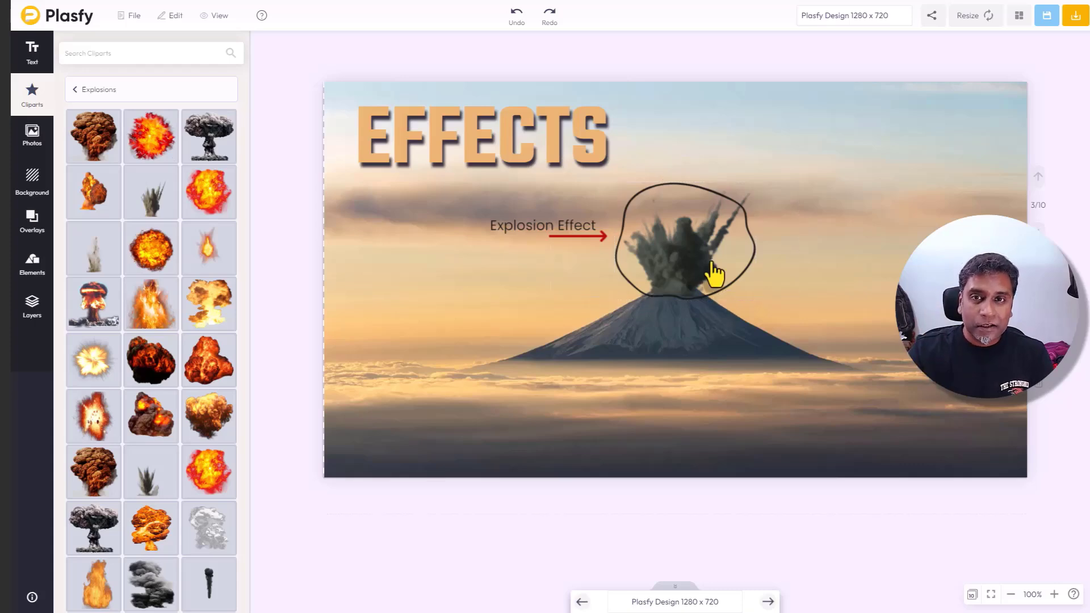
click(685, 264)
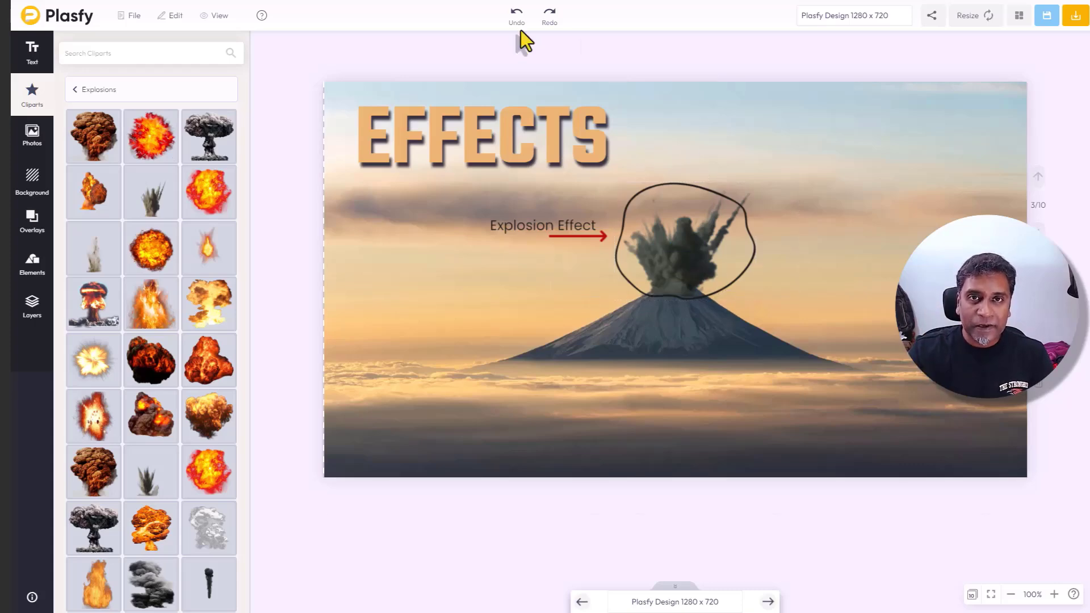
Move the drawn circle aside and view the explosion's image filter settings
click(695, 249)
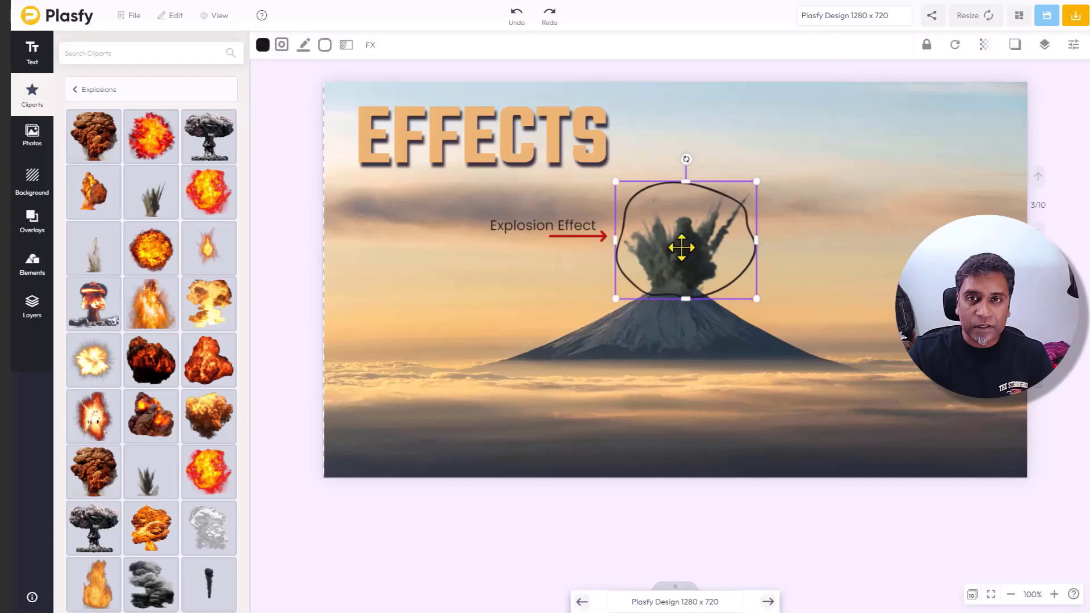
drag(675, 211, 895, 255)
click(677, 270)
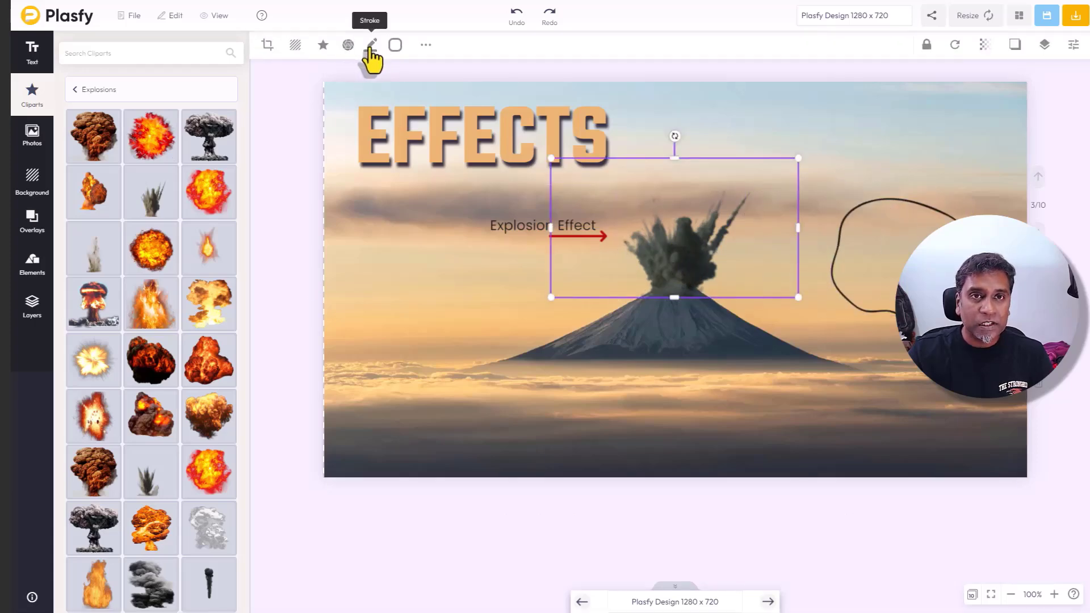
click(348, 47)
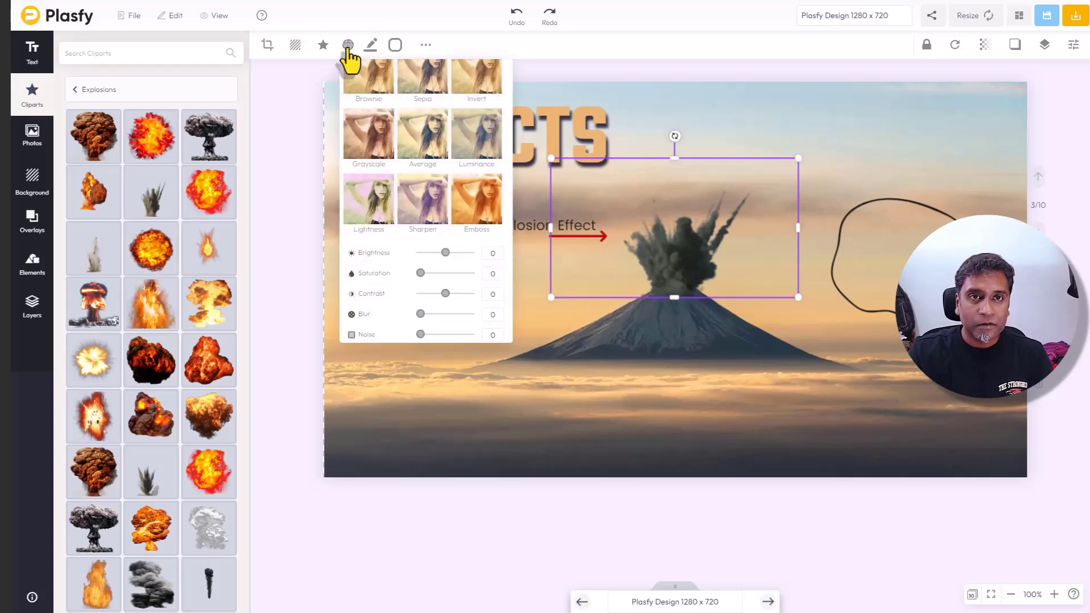
scroll(390, 243, down, 3)
scroll(391, 242, down, 3)
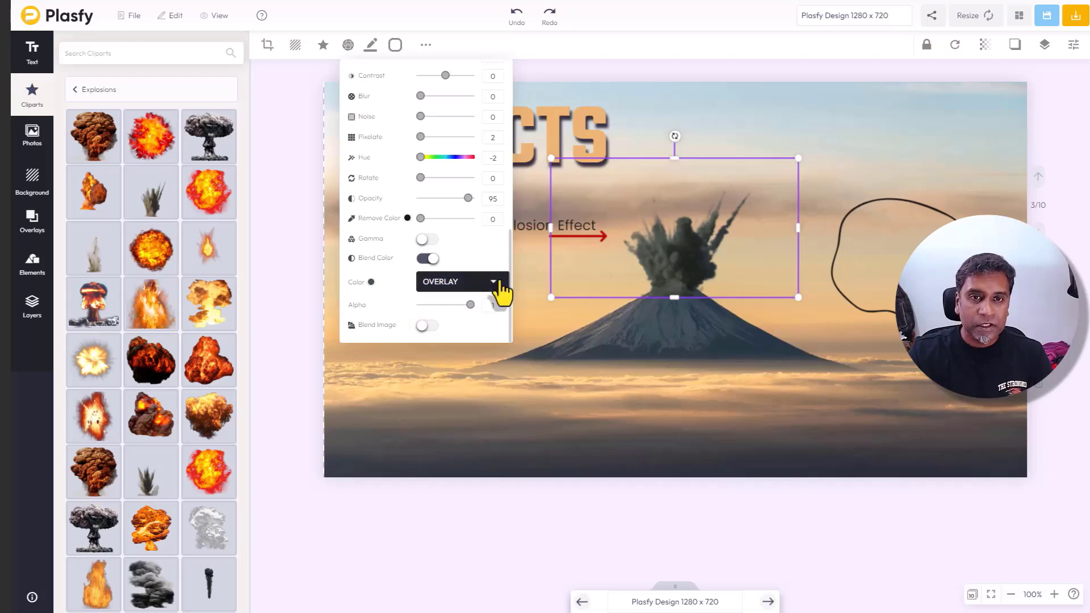
Close the filters, put the circle back around the explosion, and advance to the retro slide
click(722, 122)
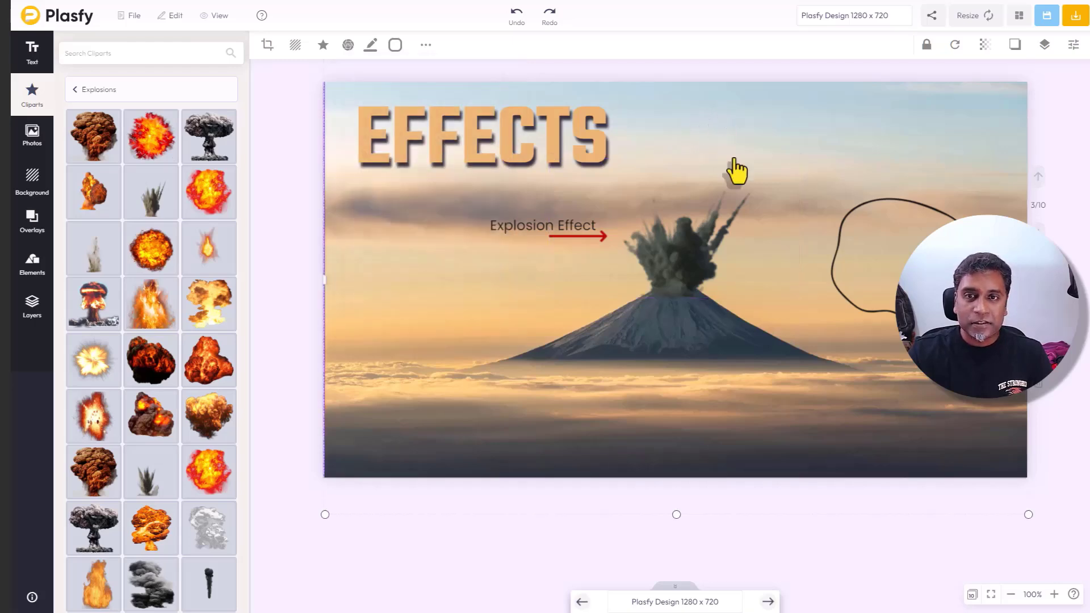
mouse_move(885, 255)
mouse_down()
mouse_move(713, 253)
mouse_move(736, 263)
mouse_up()
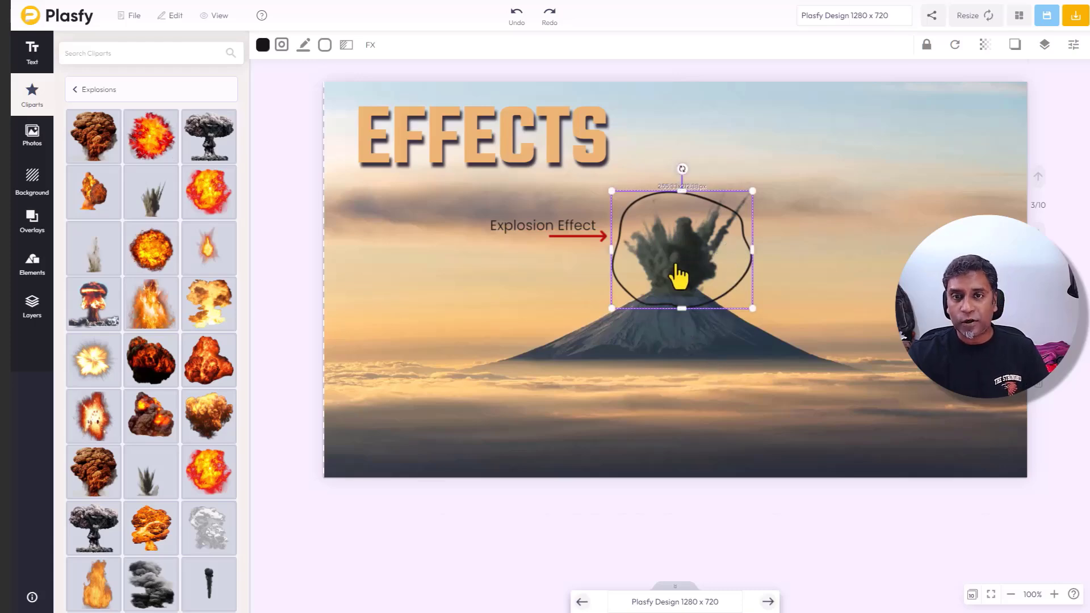
click(299, 287)
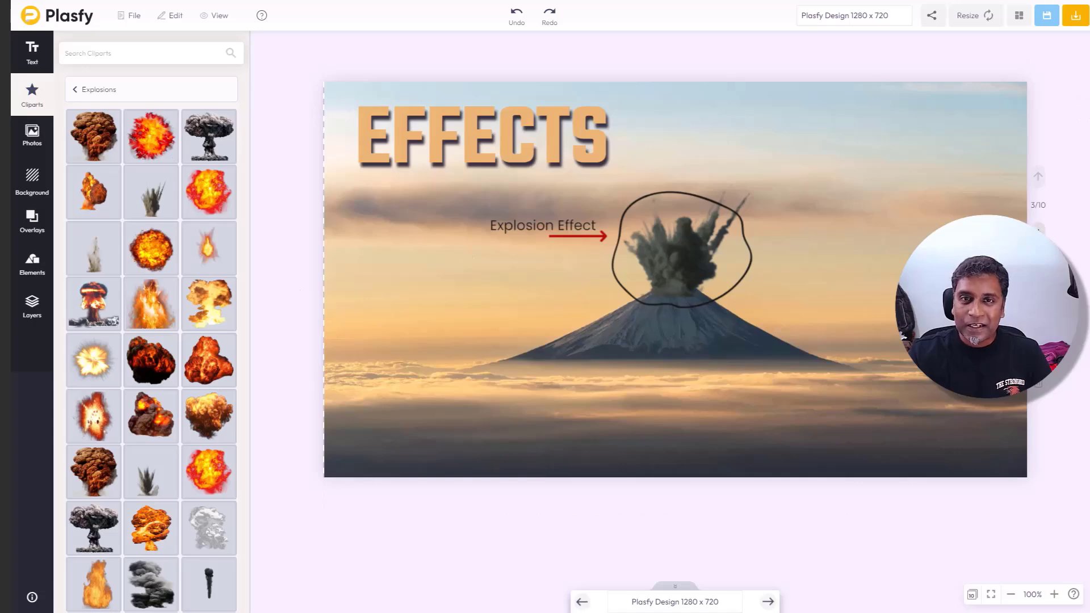
key(Page_Down)
Return from Explosions to the Effects category list and inspect the flip phone clipart
click(398, 390)
click(76, 89)
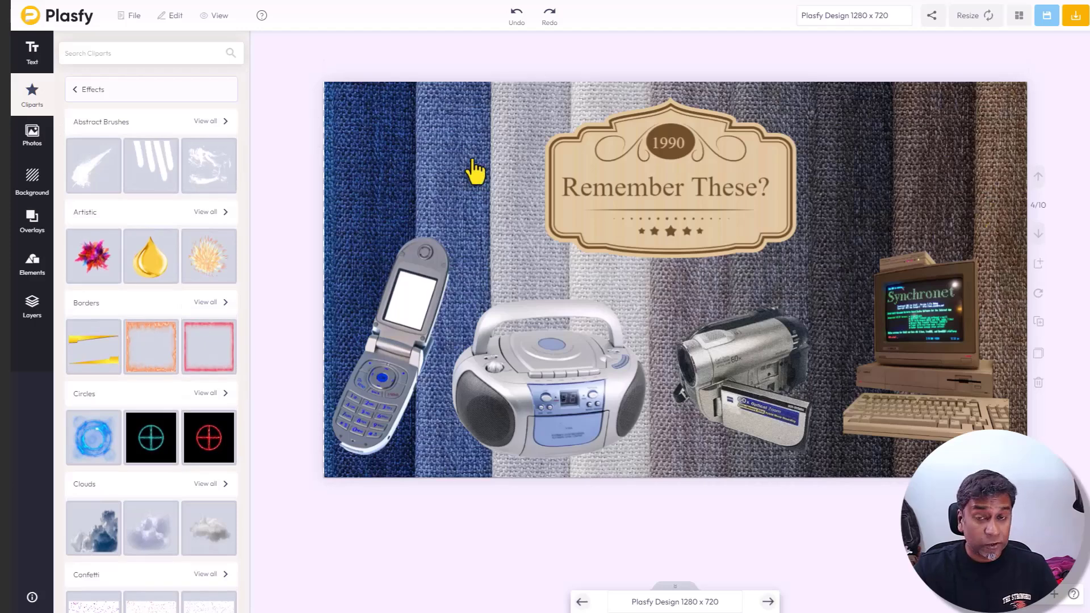
click(401, 253)
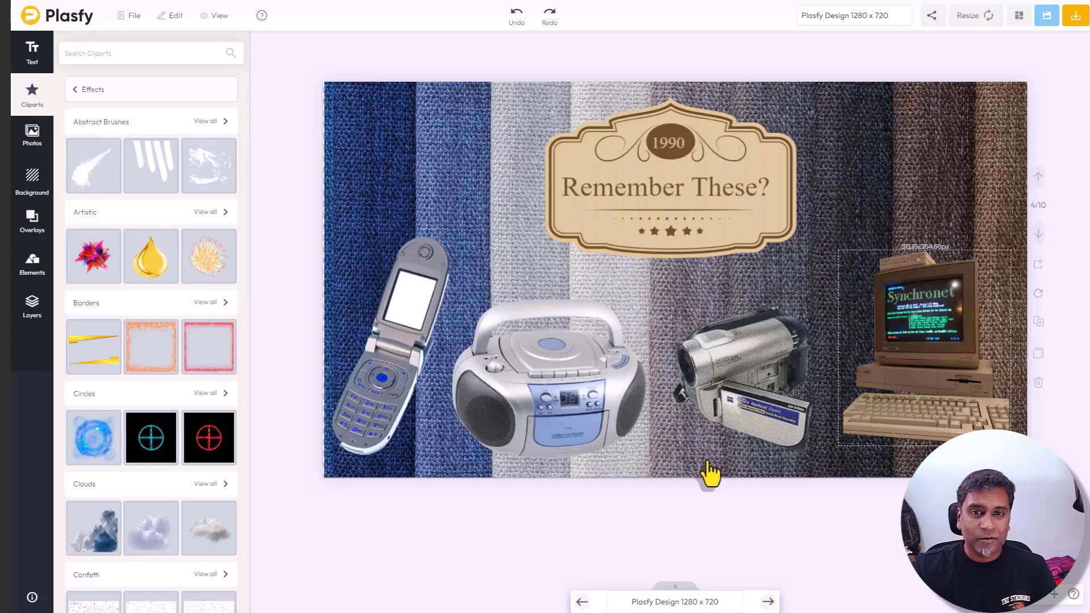
Advance to the Patterns slide, show all Patterns cliparts, then the Elements Shapes collections
click(1038, 235)
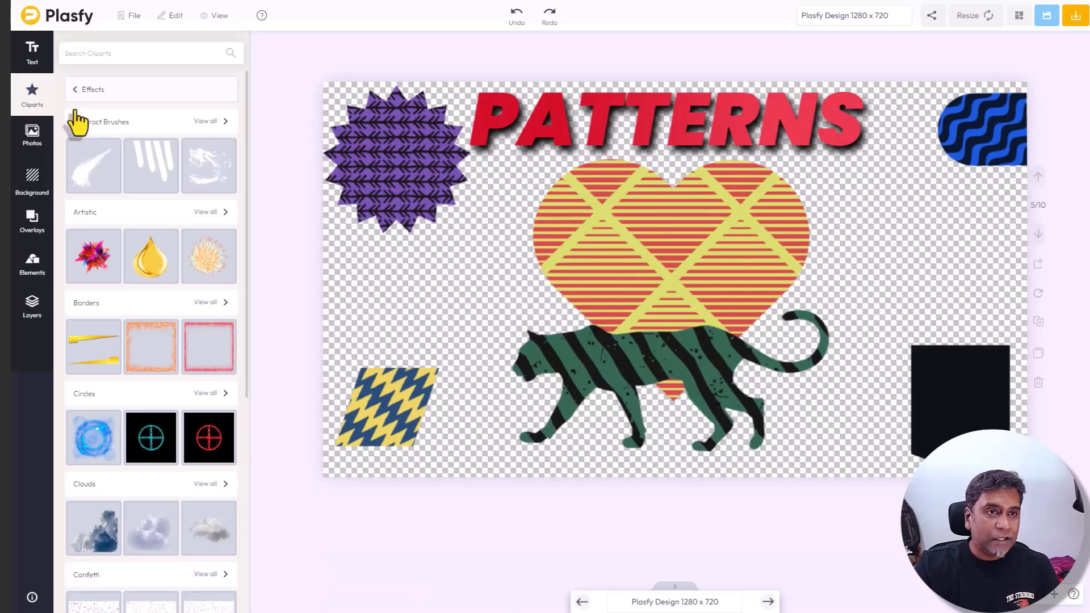
click(76, 92)
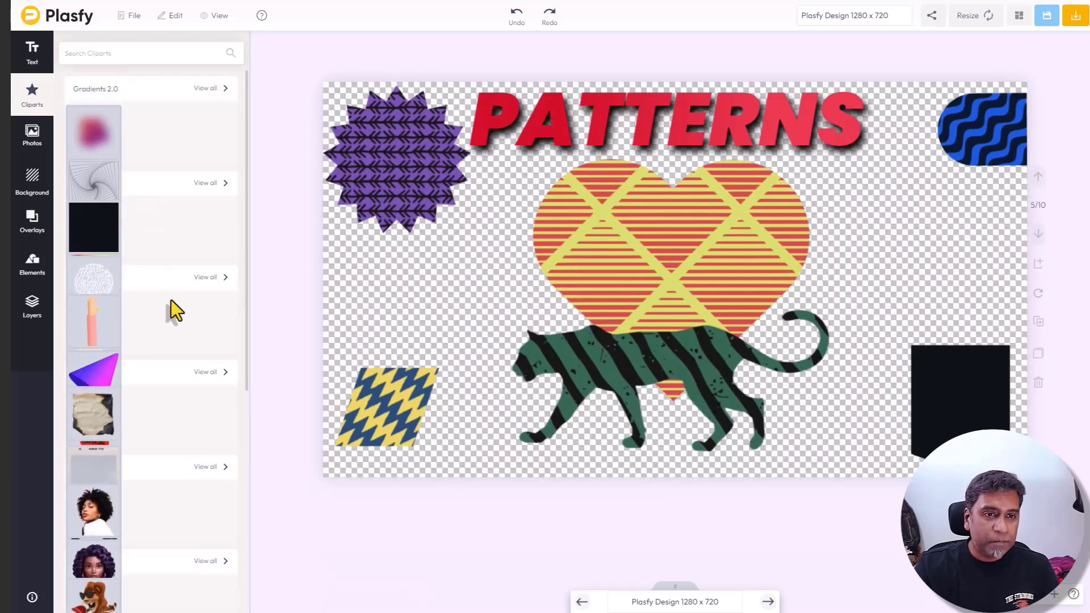
scroll(135, 243, down, 5)
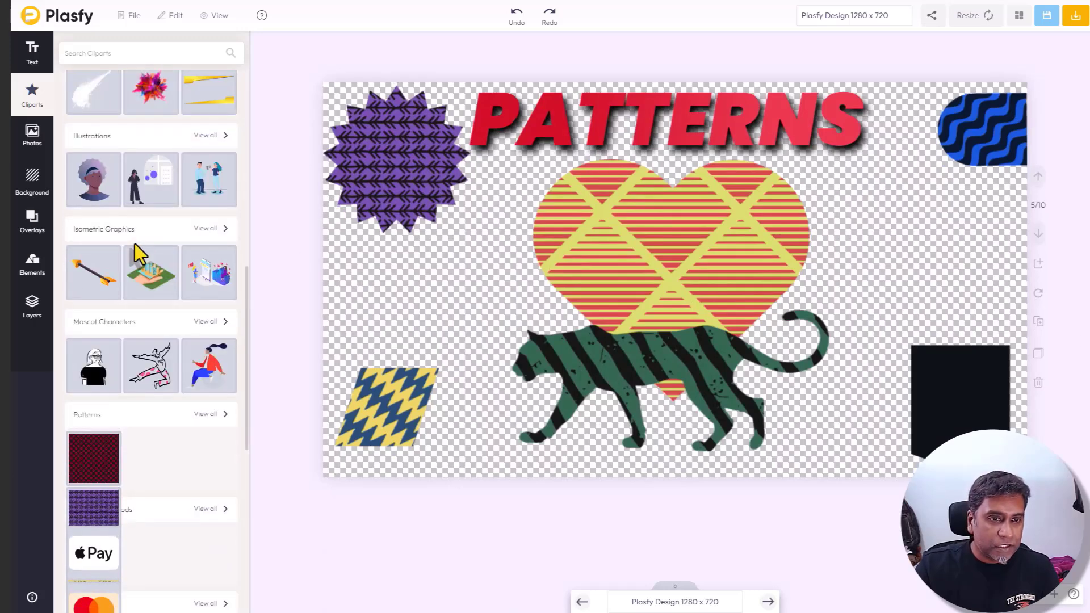
click(202, 418)
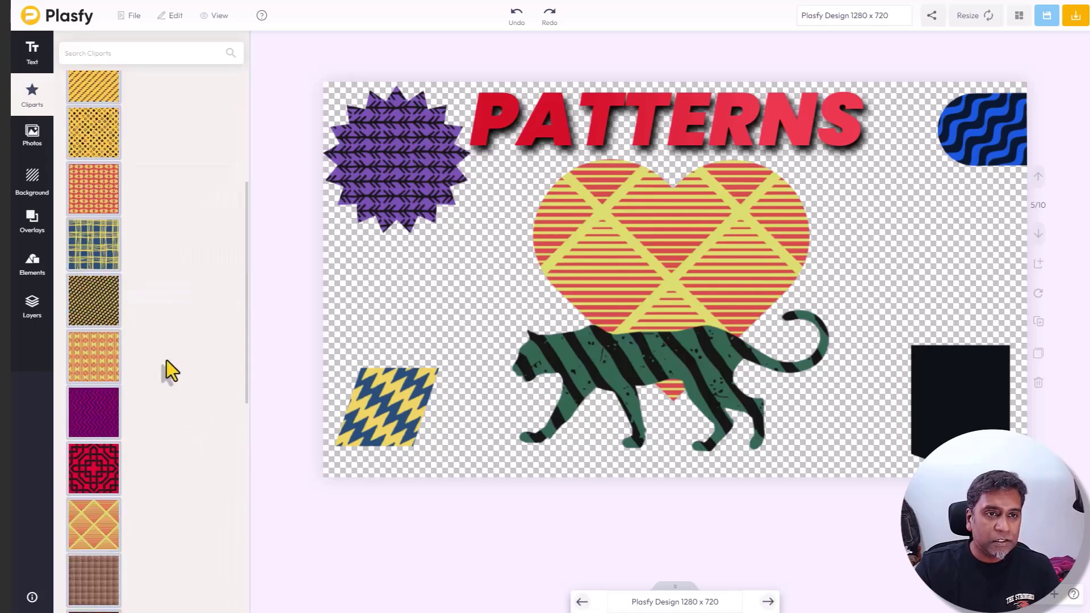
scroll(162, 371, down, 5)
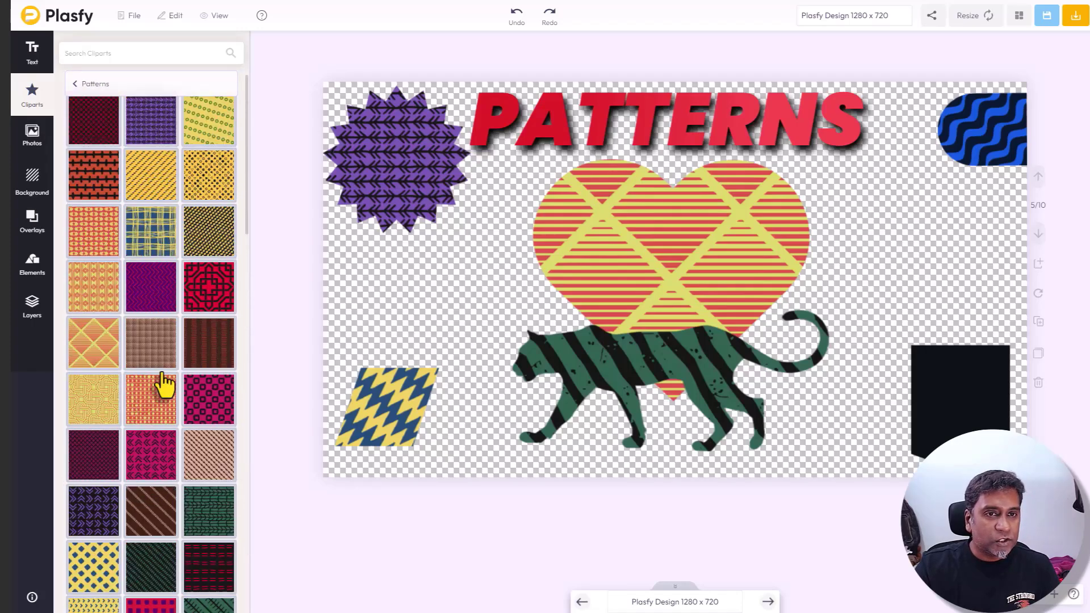
scroll(162, 374, up, 7)
scroll(164, 385, down, 4)
scroll(163, 385, down, 4)
scroll(164, 385, down, 4)
scroll(164, 385, down, 4)
scroll(163, 385, up, 5)
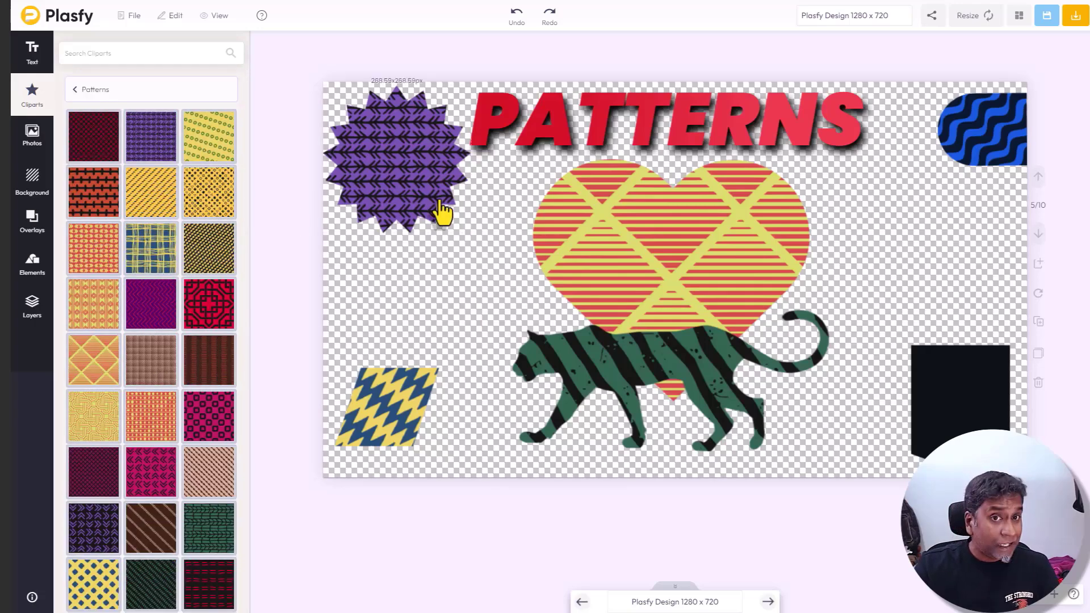
click(33, 264)
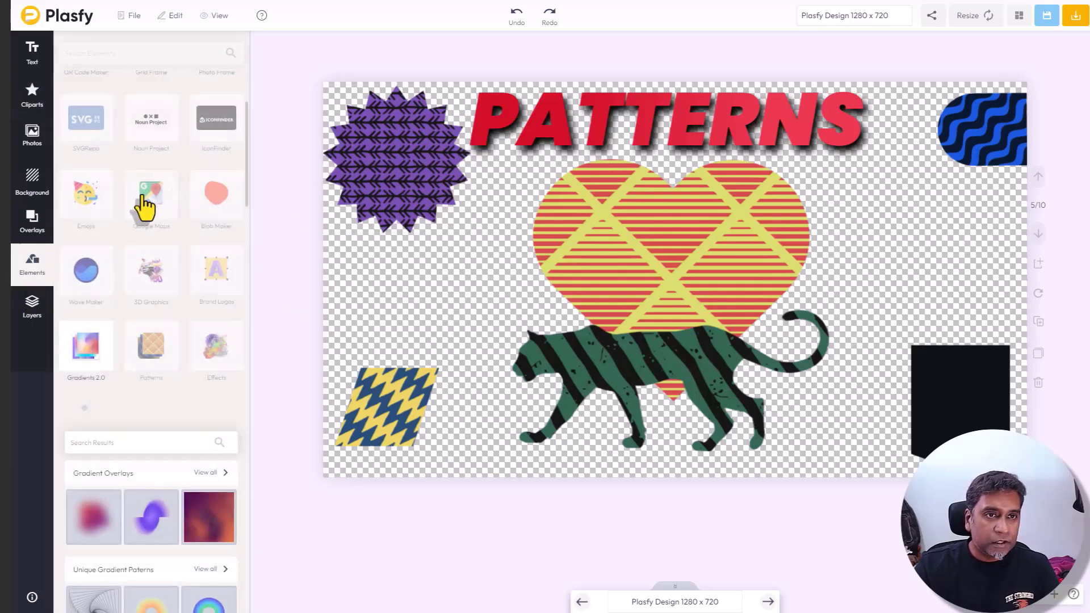
scroll(153, 205, down, 3)
scroll(171, 239, up, 3)
click(151, 103)
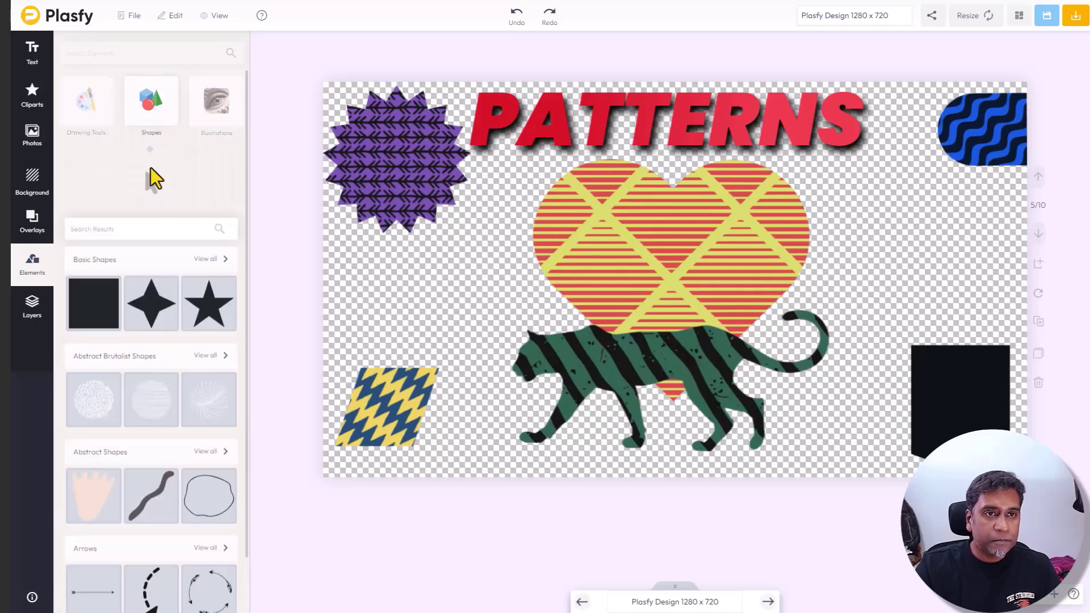
scroll(149, 410, down, 3)
scroll(149, 439, up, 3)
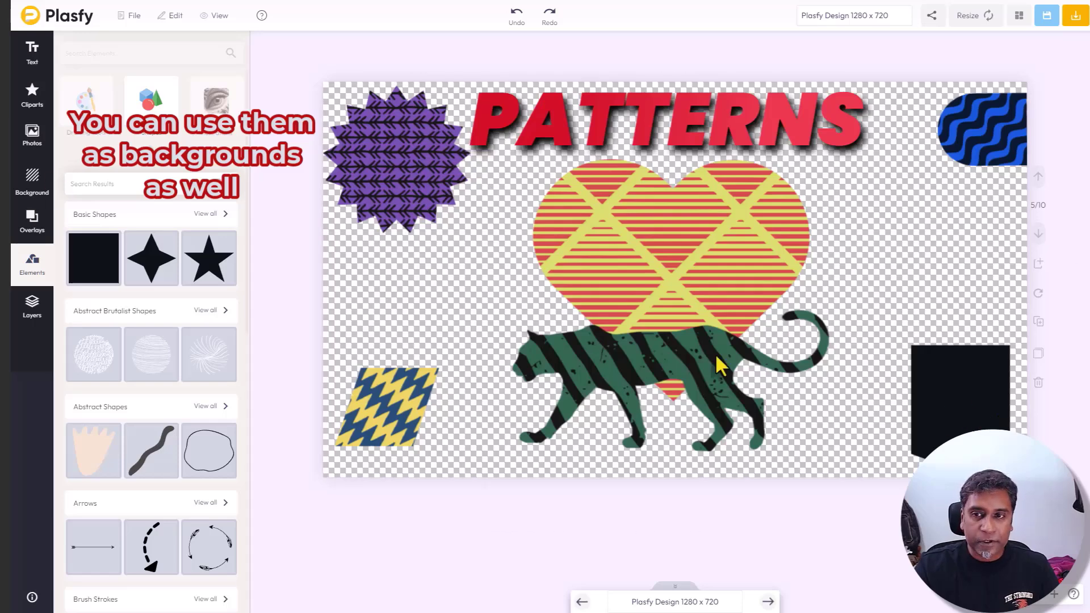
Mask the bottom-right black rectangle, drop the brown striped pattern in, and delete the stray copy
click(961, 408)
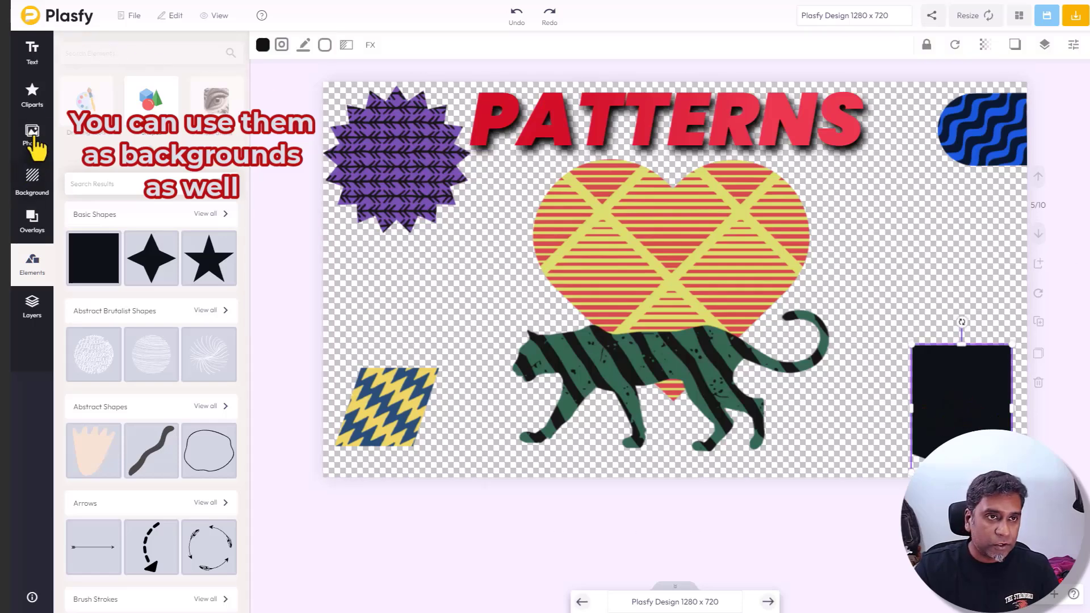
click(32, 95)
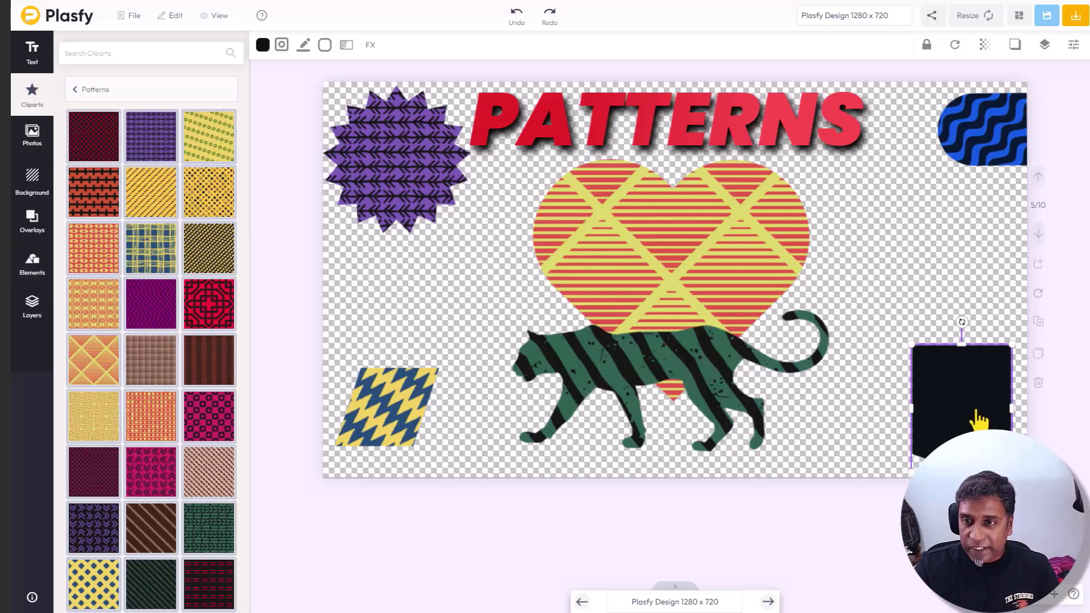
click(282, 45)
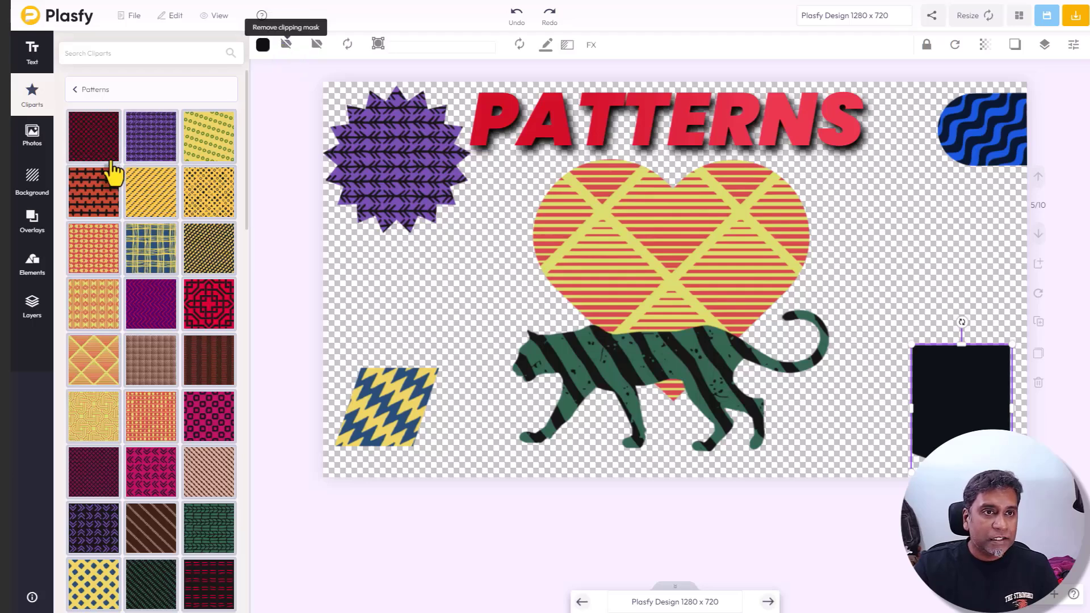
click(94, 191)
scroll(196, 297, down, 2)
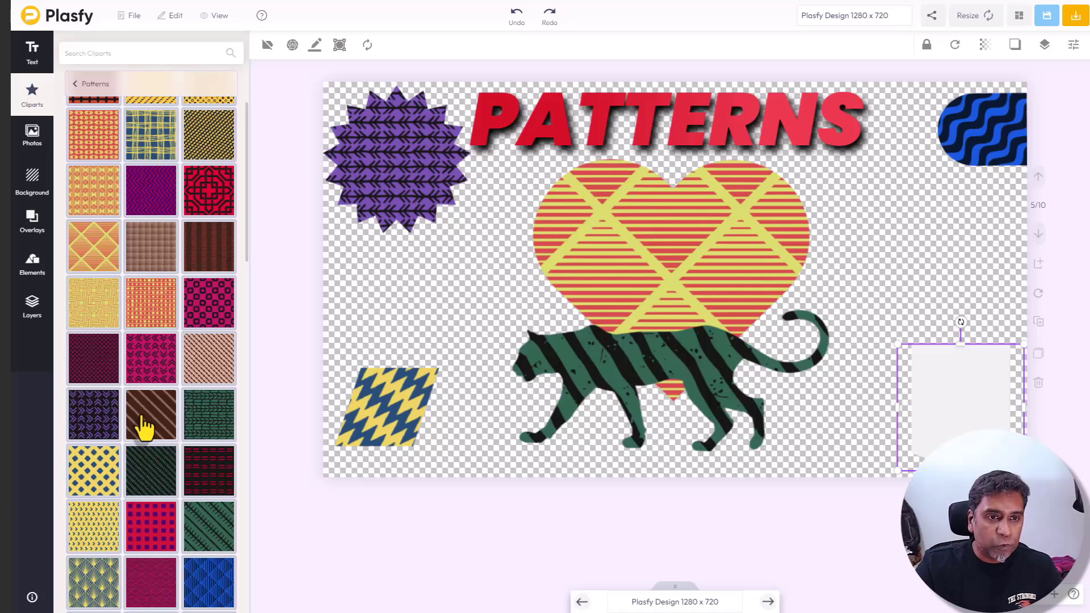
drag(150, 416, 941, 389)
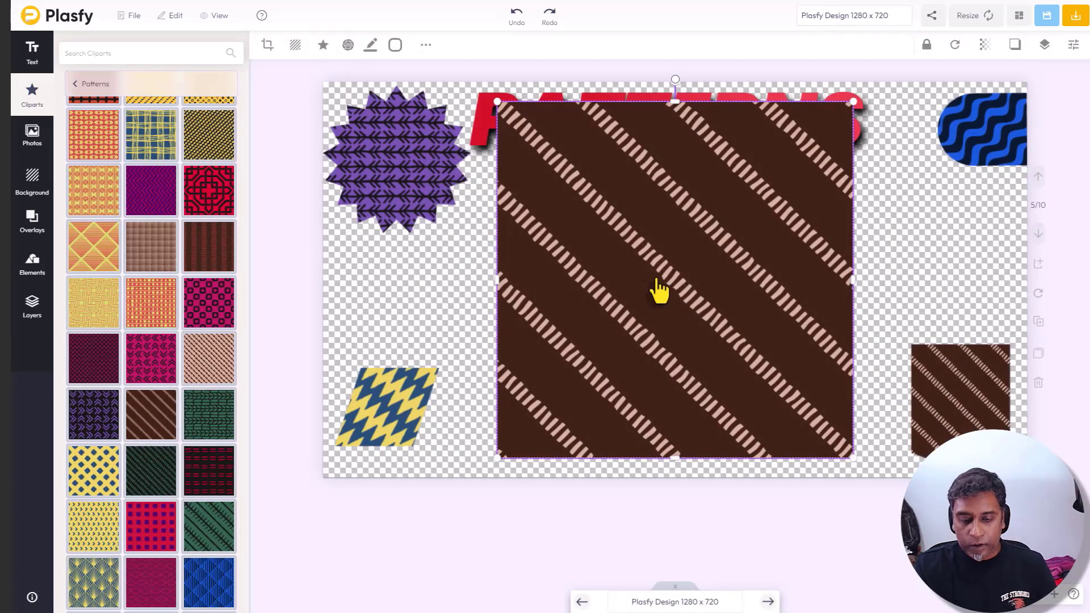
key(Delete)
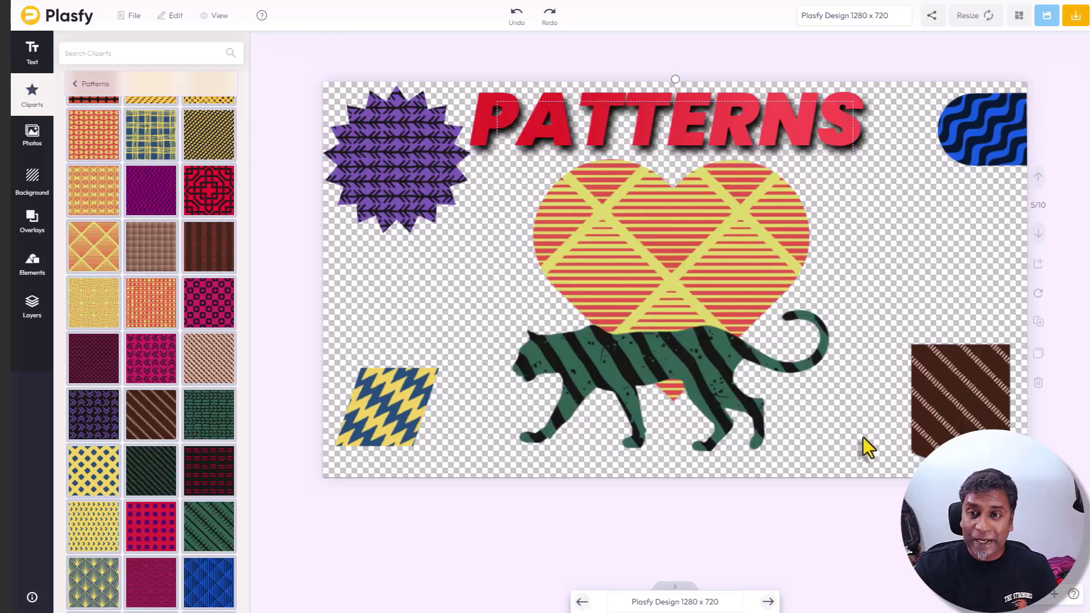
scroll(168, 321, down, 5)
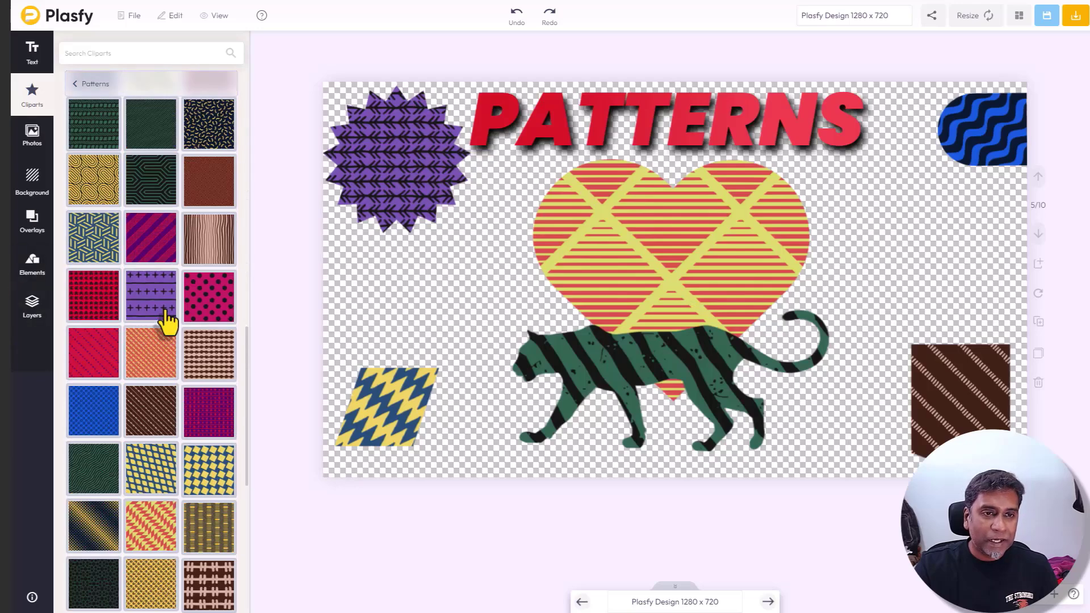
scroll(167, 322, up, 3)
scroll(167, 321, up, 3)
scroll(167, 322, up, 3)
scroll(167, 322, up, 3)
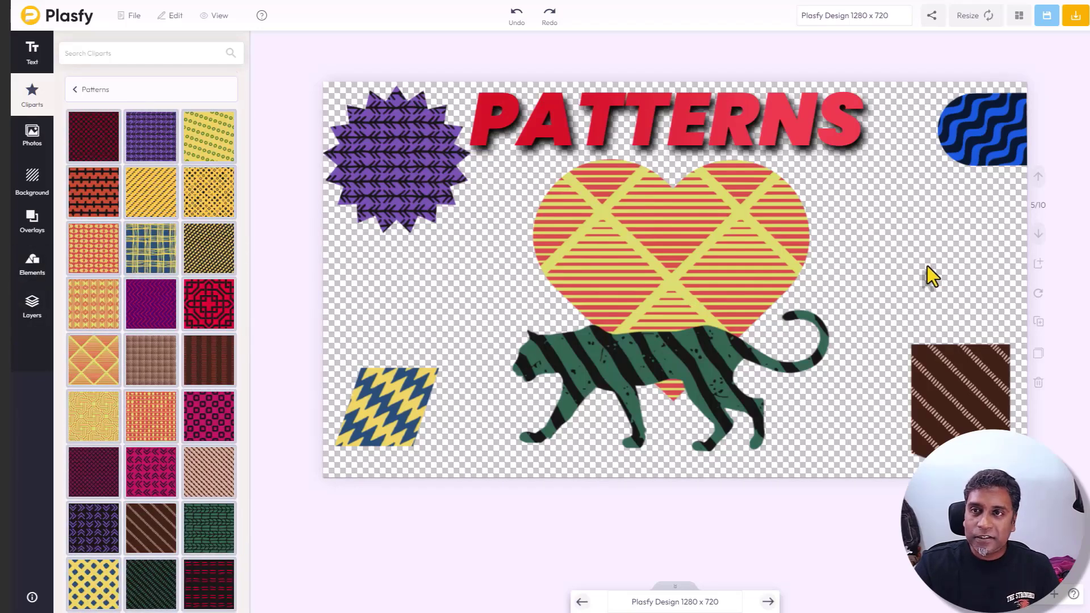
click(1039, 234)
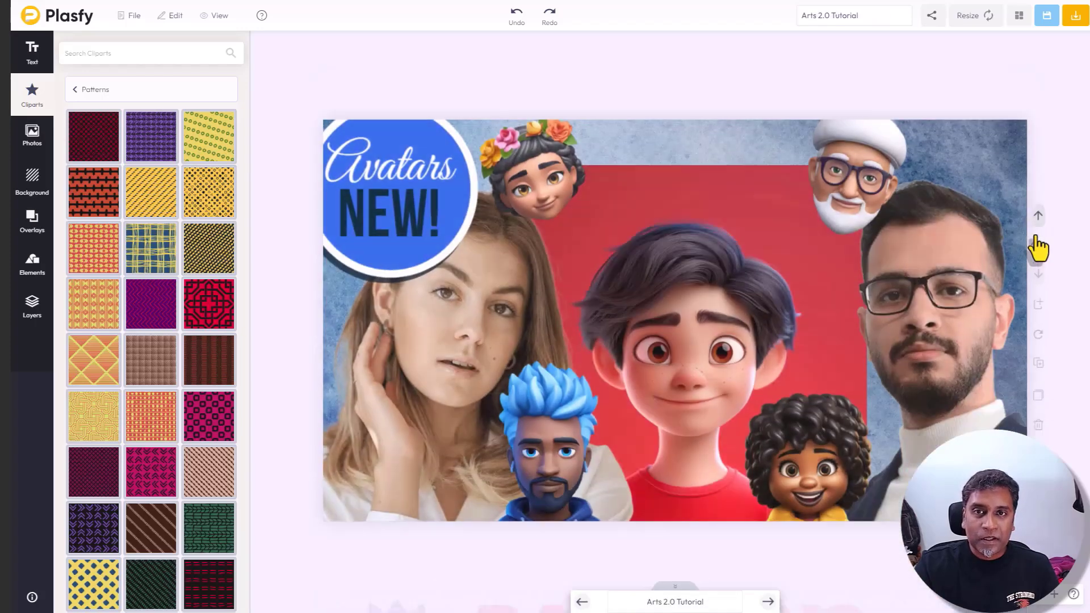
click(76, 91)
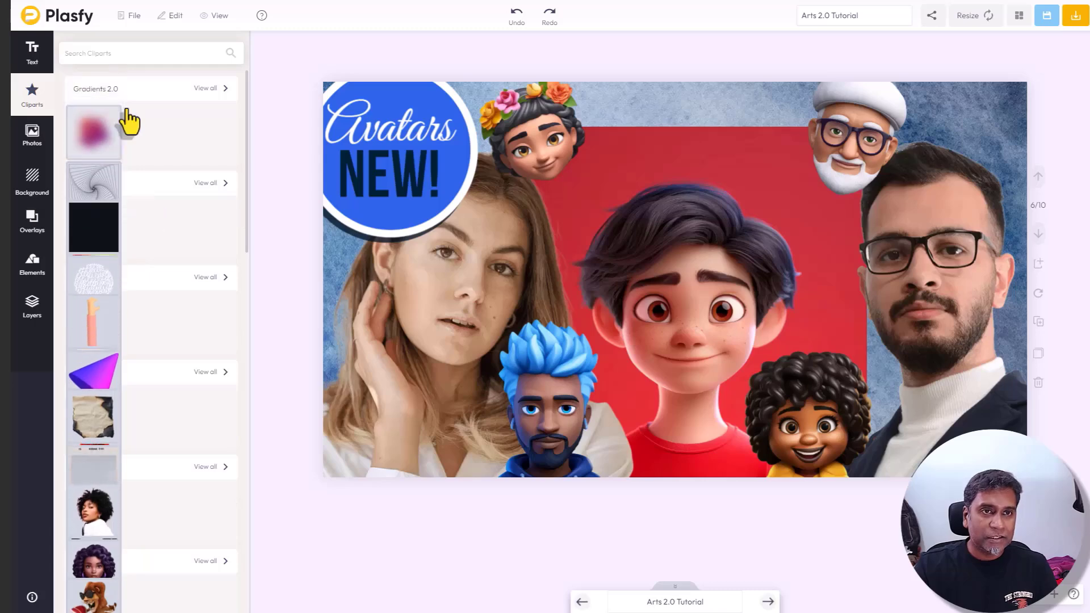
scroll(141, 174, down, 5)
scroll(139, 177, down, 5)
scroll(139, 177, down, 5)
scroll(139, 196, down, 3)
scroll(139, 201, down, 5)
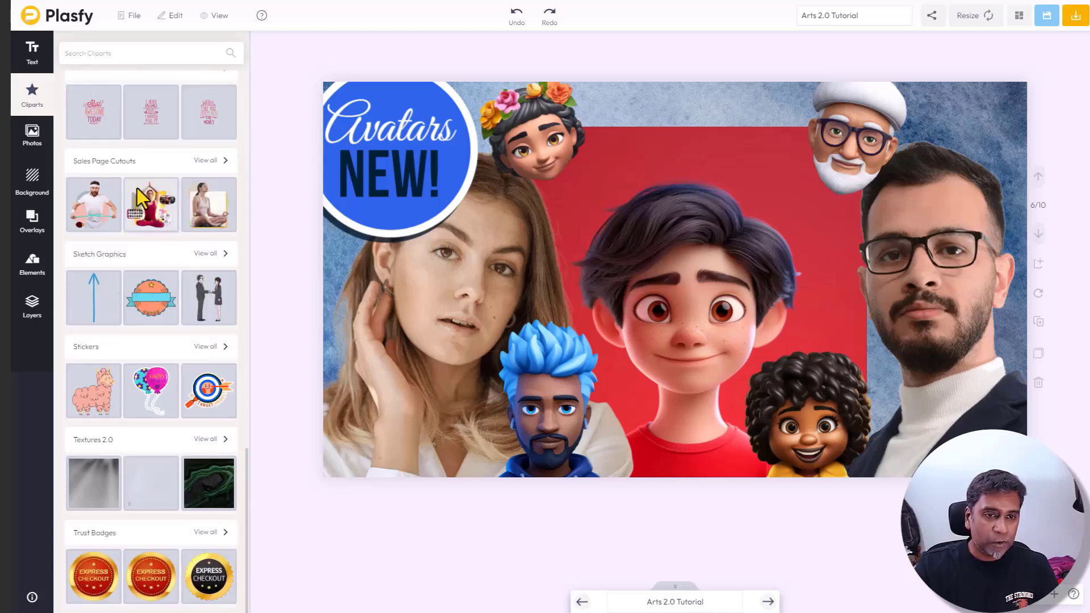
scroll(137, 205, up, 5)
scroll(137, 205, up, 5)
scroll(171, 358, down, 2)
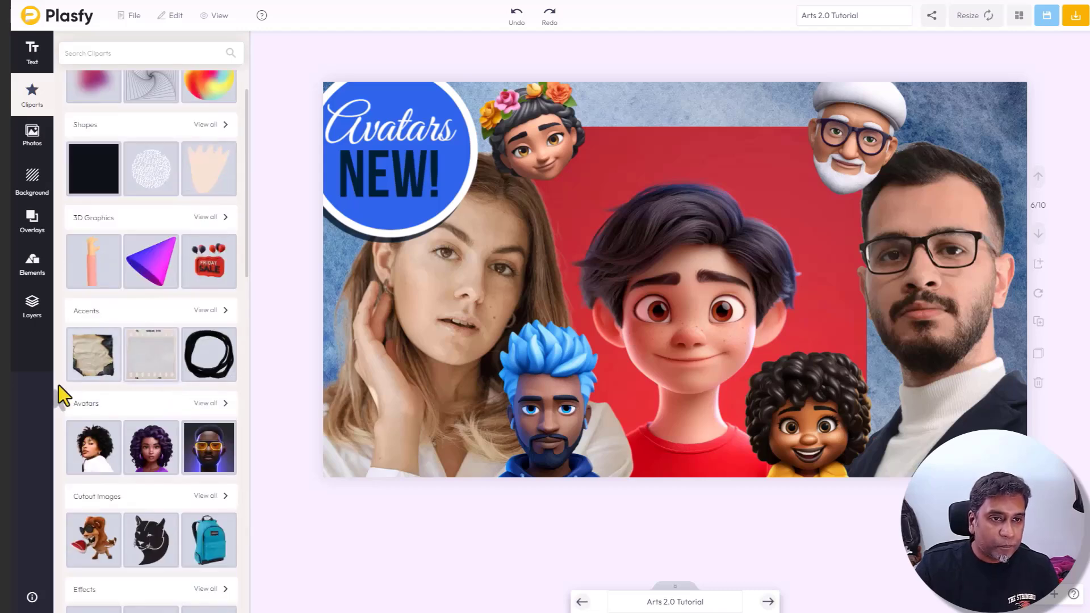
click(207, 404)
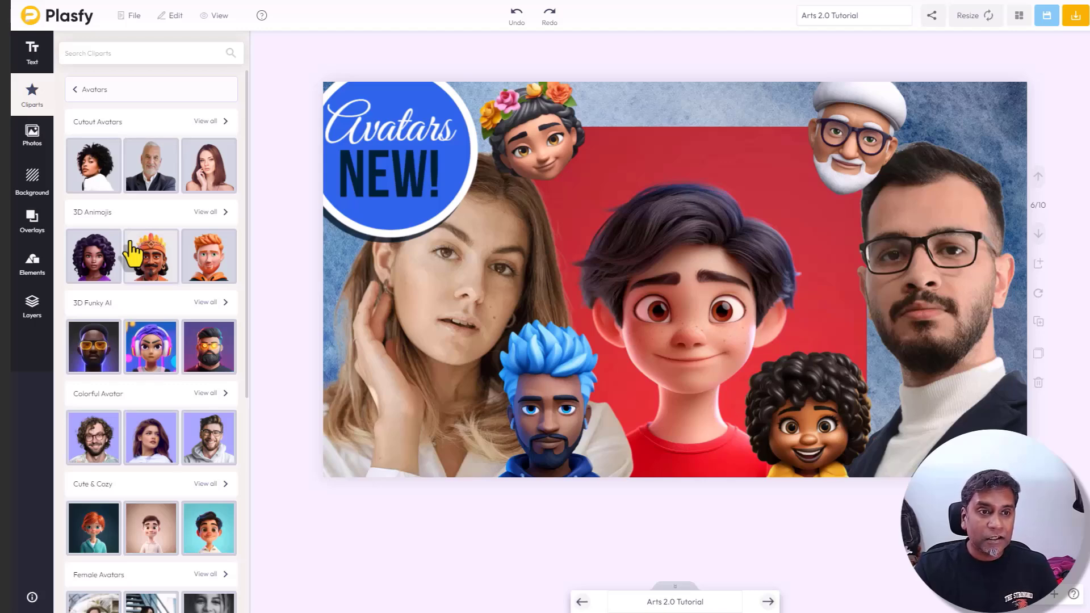
scroll(134, 252, down, 2)
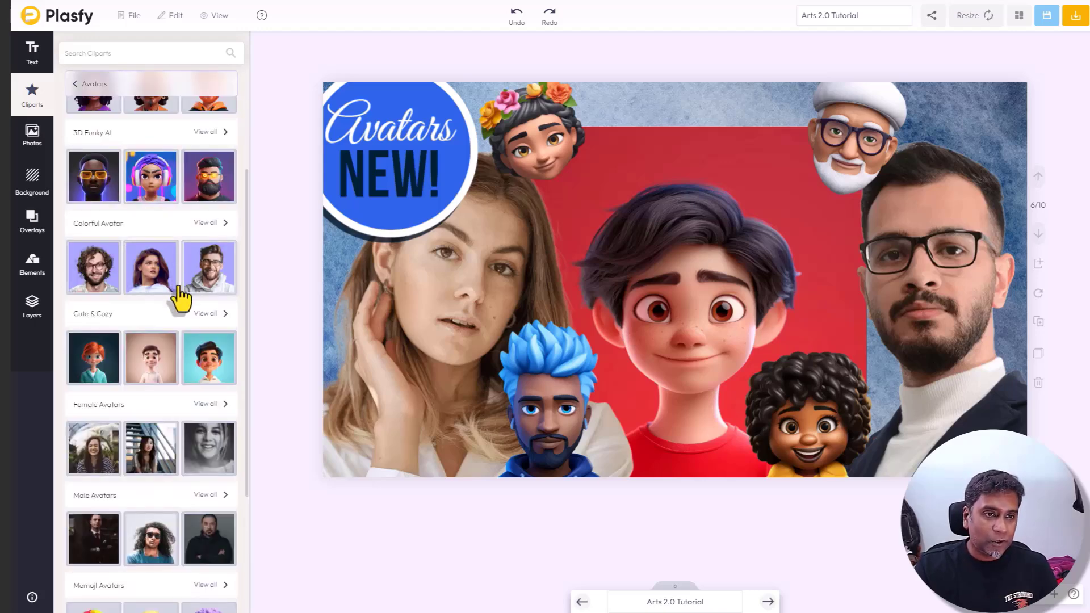
scroll(181, 310, down, 5)
scroll(182, 310, down, 2)
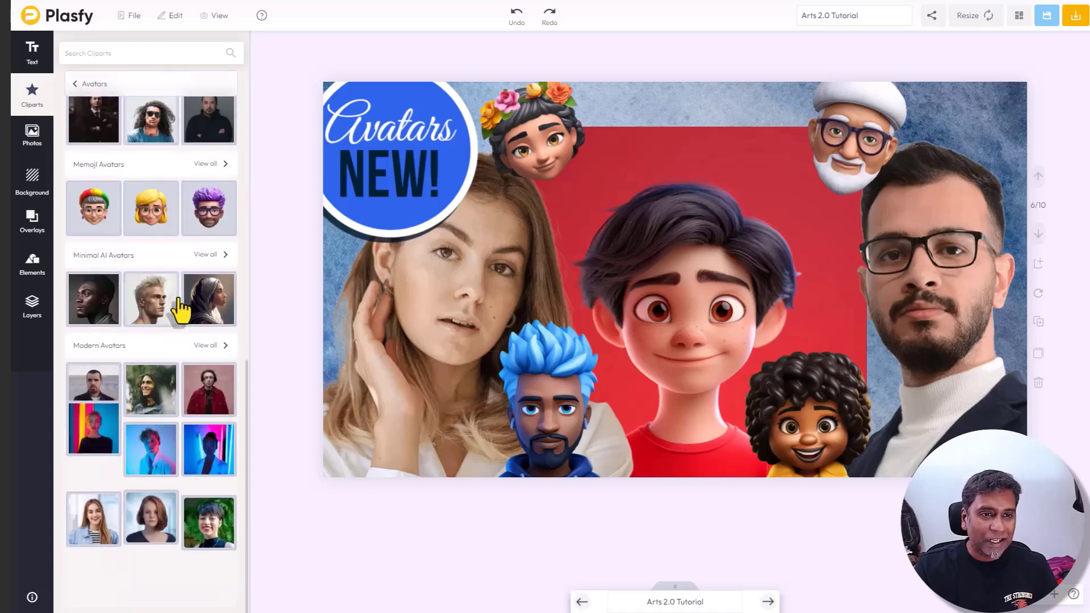
scroll(178, 300, up, 8)
scroll(178, 300, up, 3)
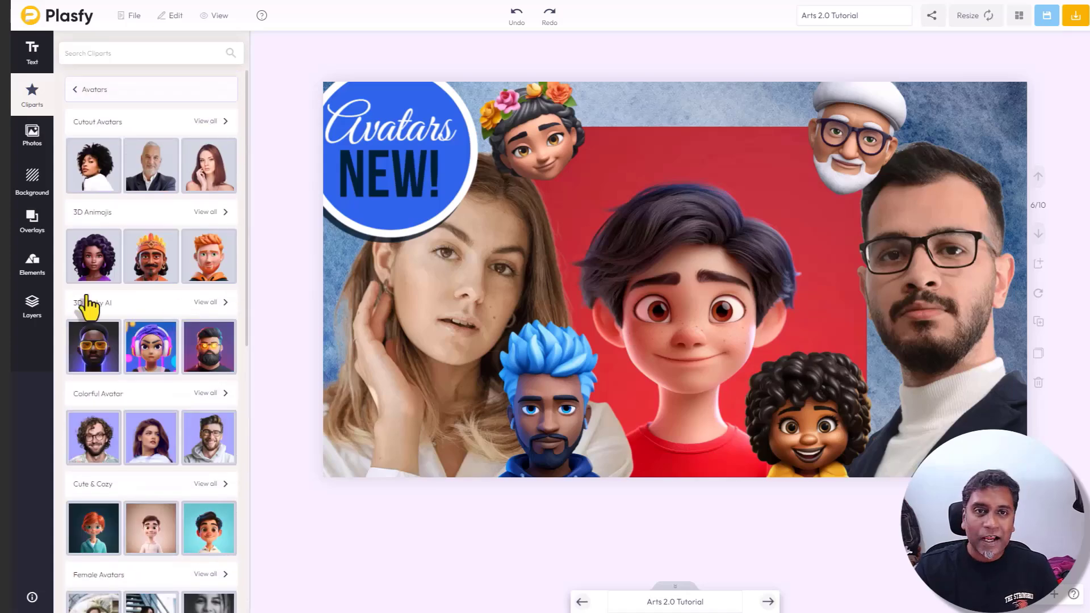
click(372, 464)
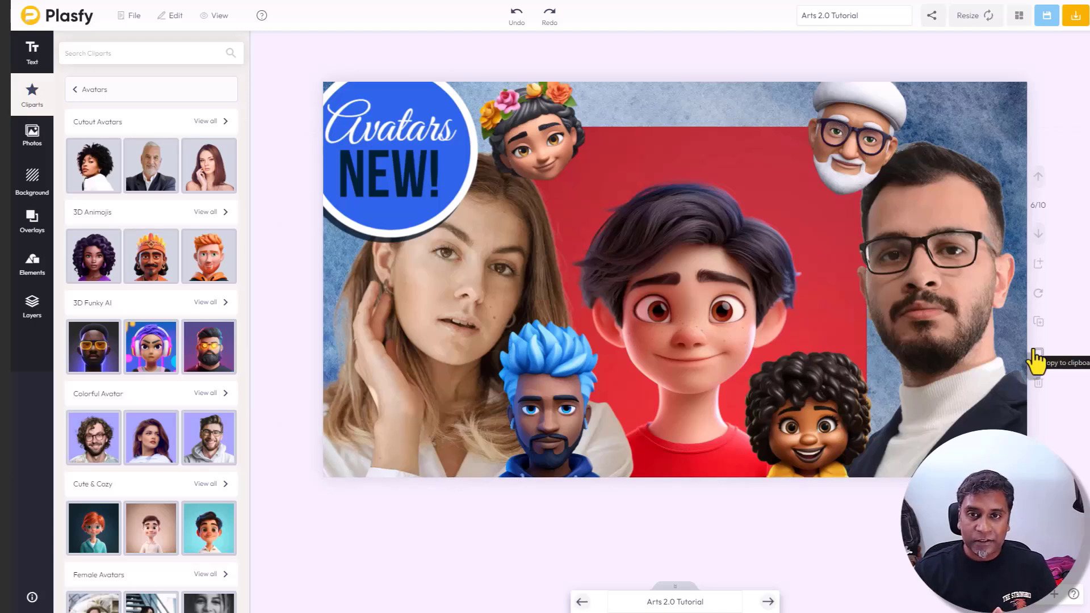
click(679, 293)
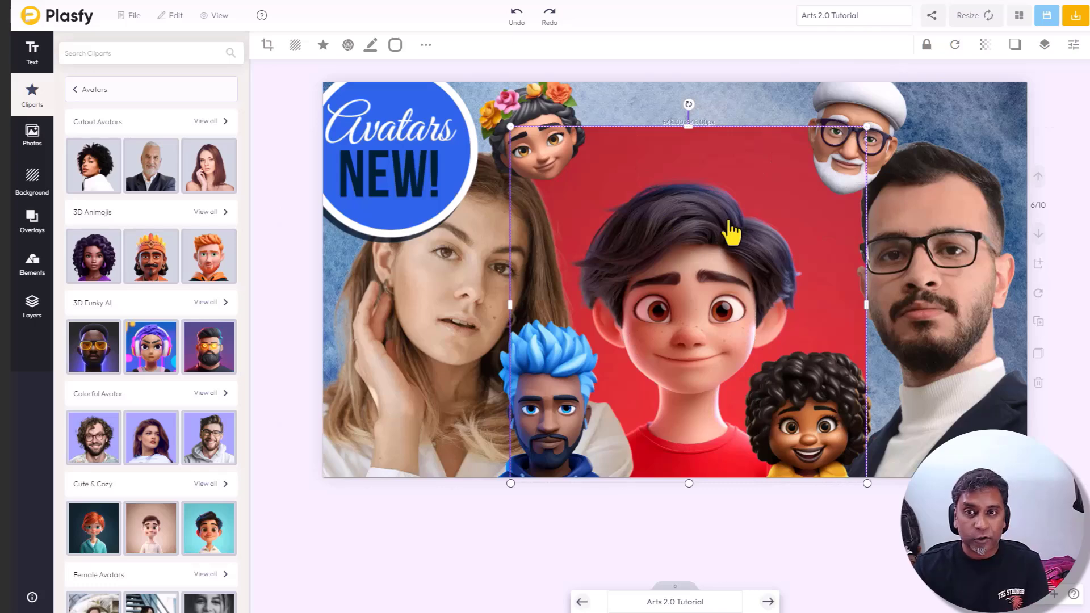
scroll(106, 358, down, 1)
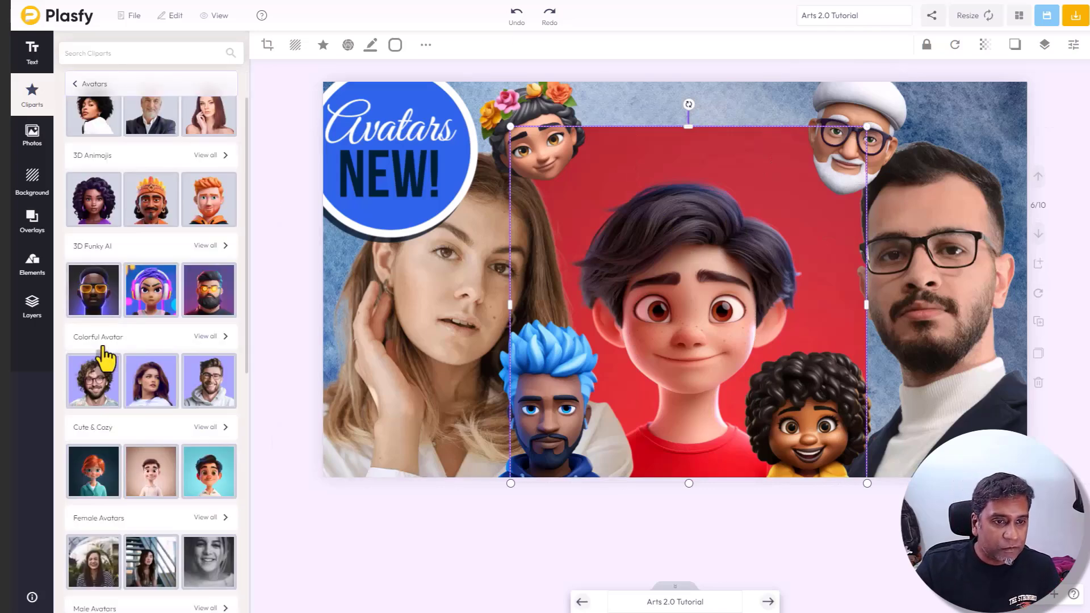
scroll(105, 358, down, 1)
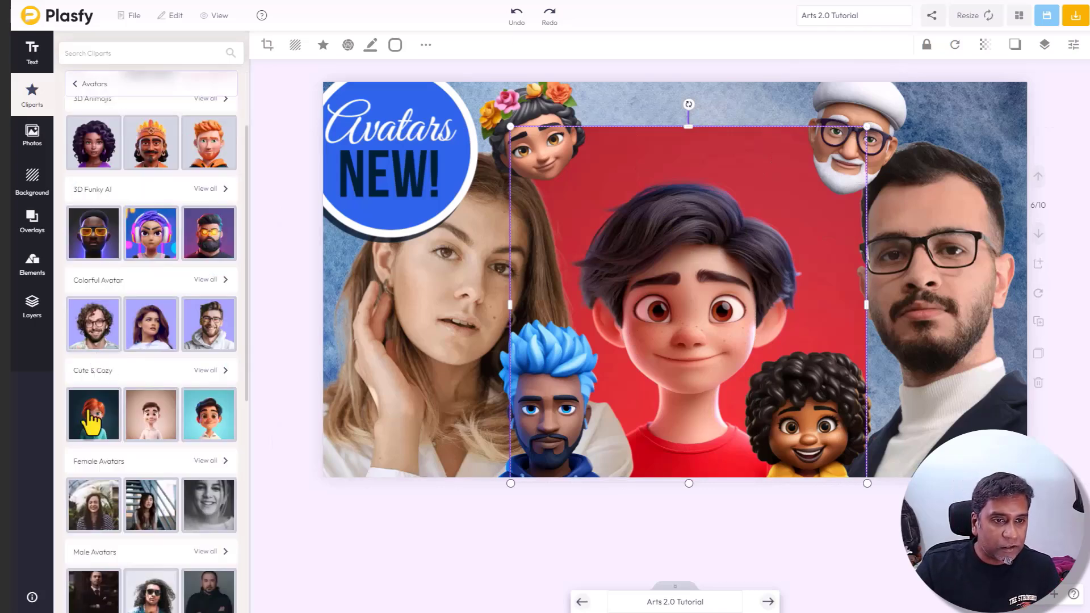
click(206, 370)
scroll(171, 329, down, 3)
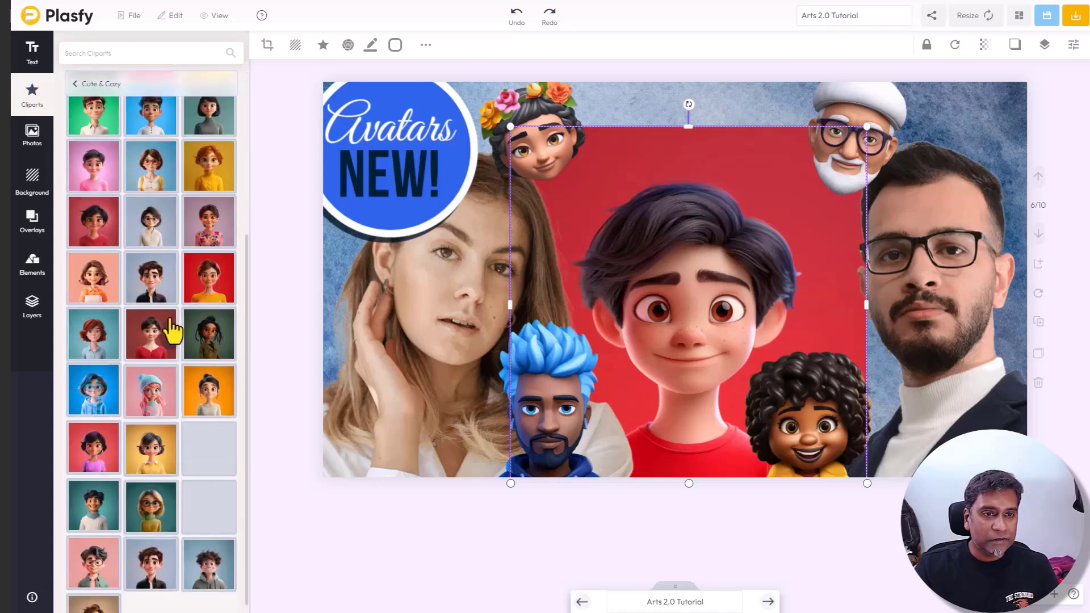
scroll(173, 328, down, 1)
scroll(172, 328, up, 5)
scroll(154, 255, up, 5)
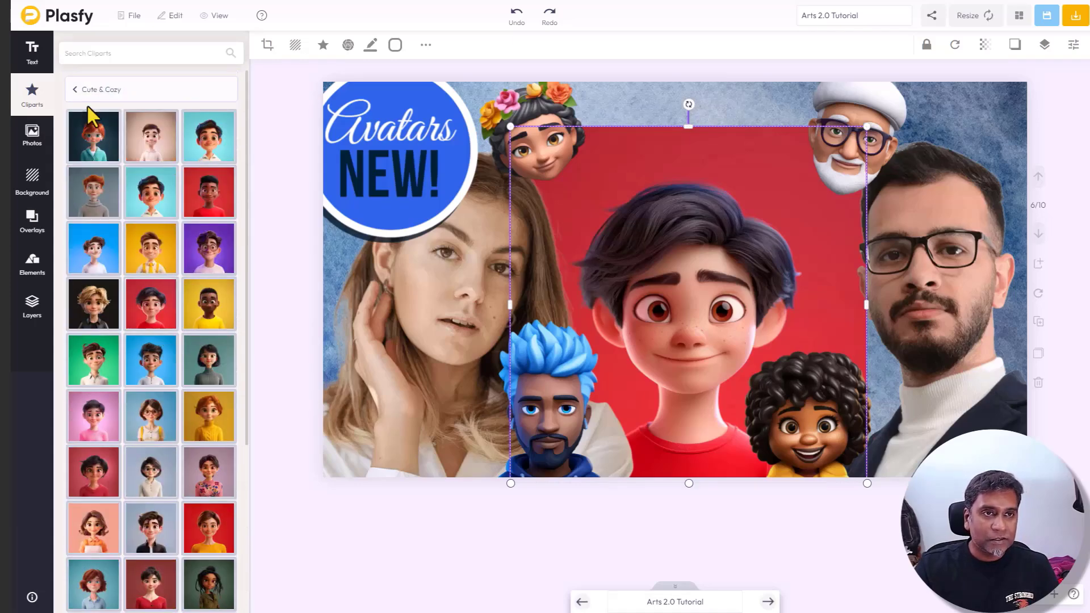
click(76, 89)
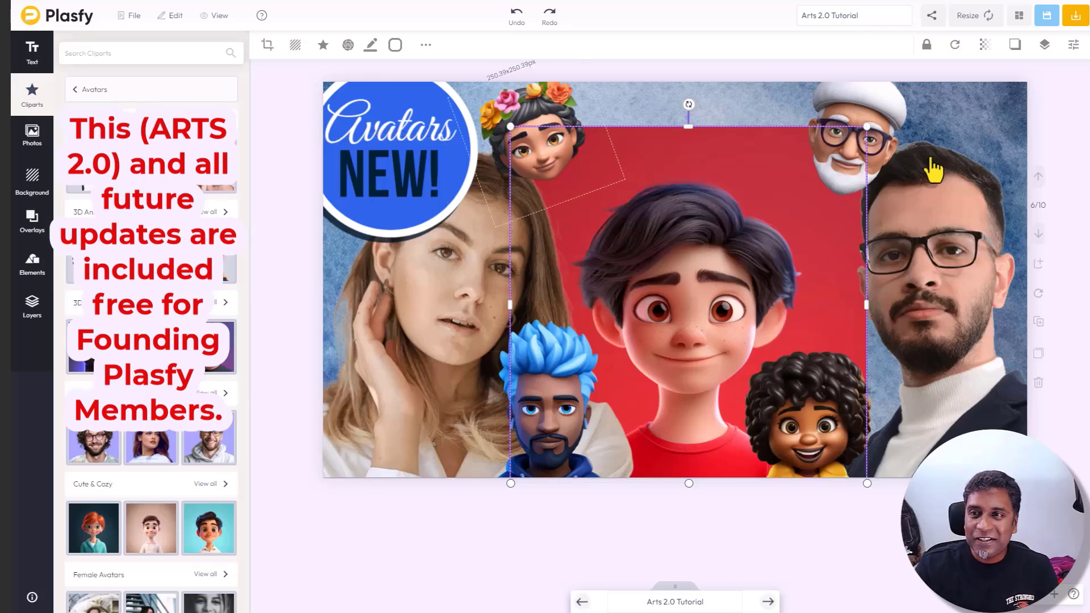
click(1064, 260)
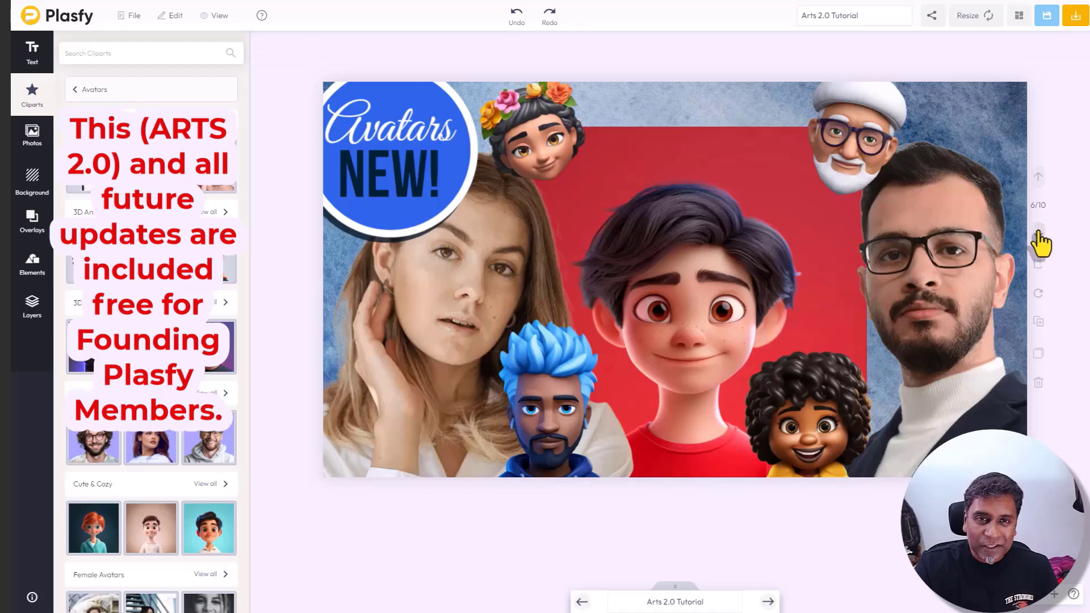
Pass the Gradients slide, show all Gradient Circles from Gradients 2.0, and reach the spiral slide
click(1041, 239)
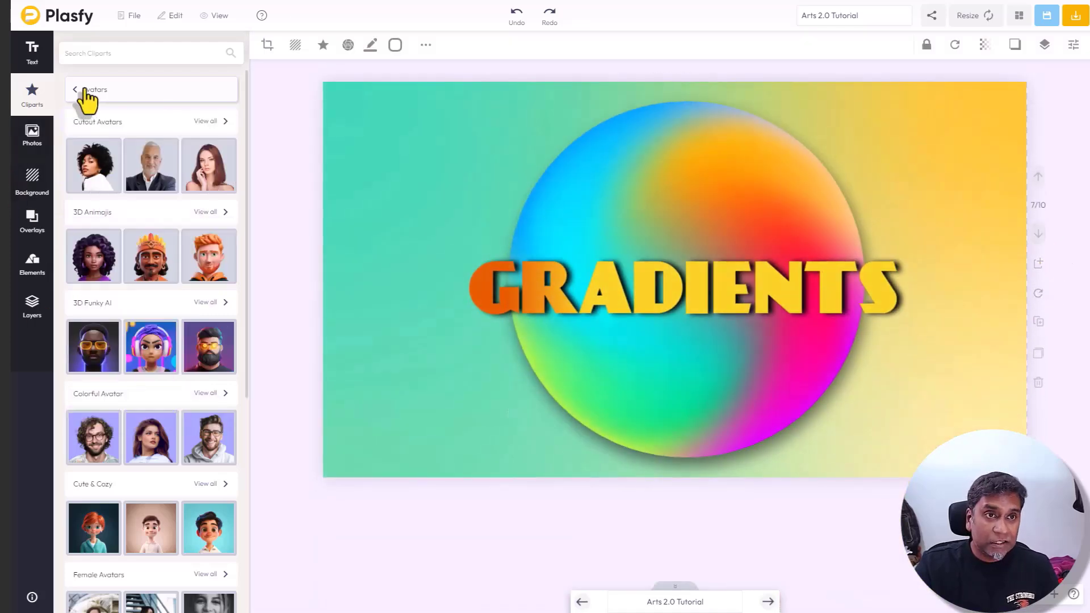
click(75, 89)
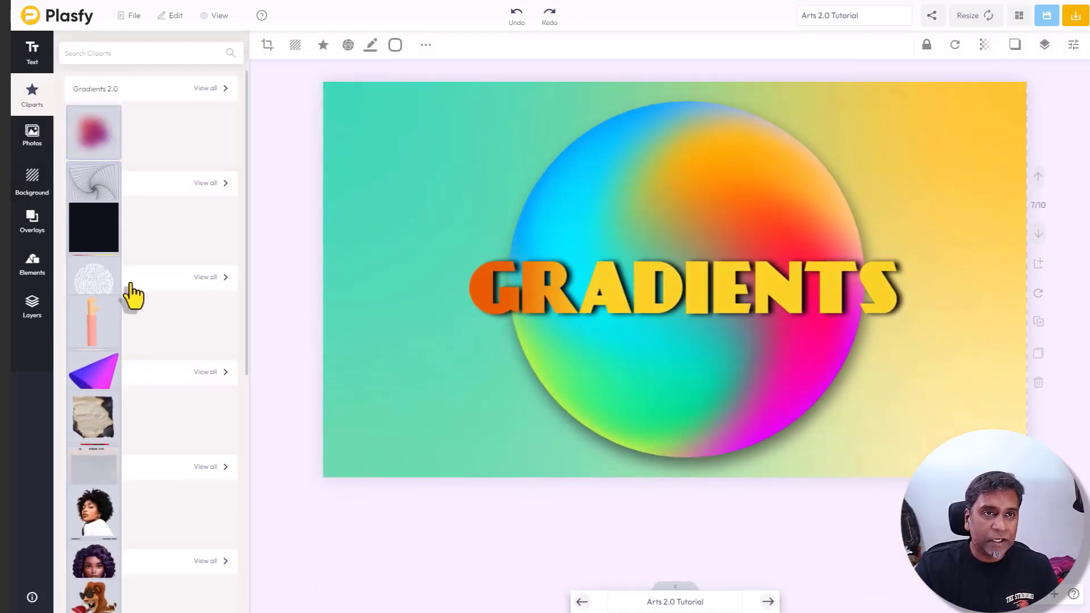
scroll(139, 286, down, 3)
scroll(138, 276, down, 3)
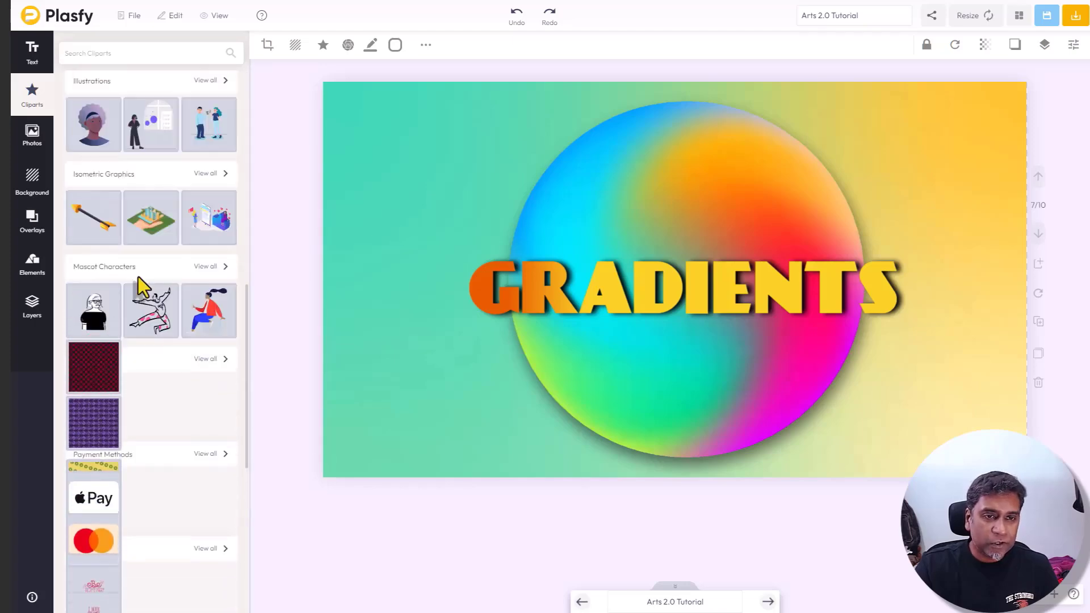
scroll(138, 277, up, 5)
scroll(138, 276, up, 3)
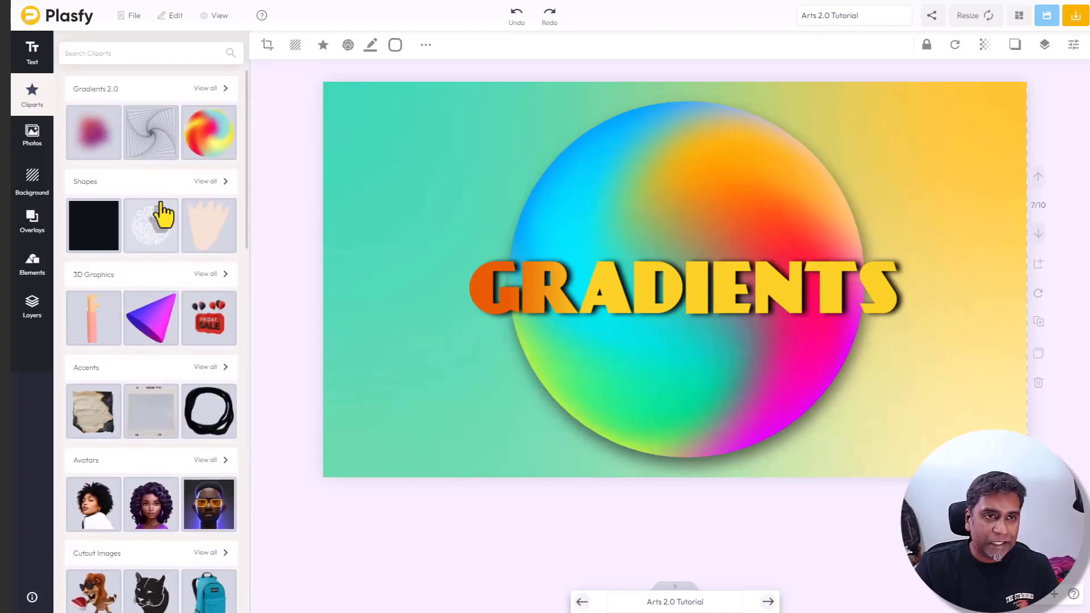
click(214, 95)
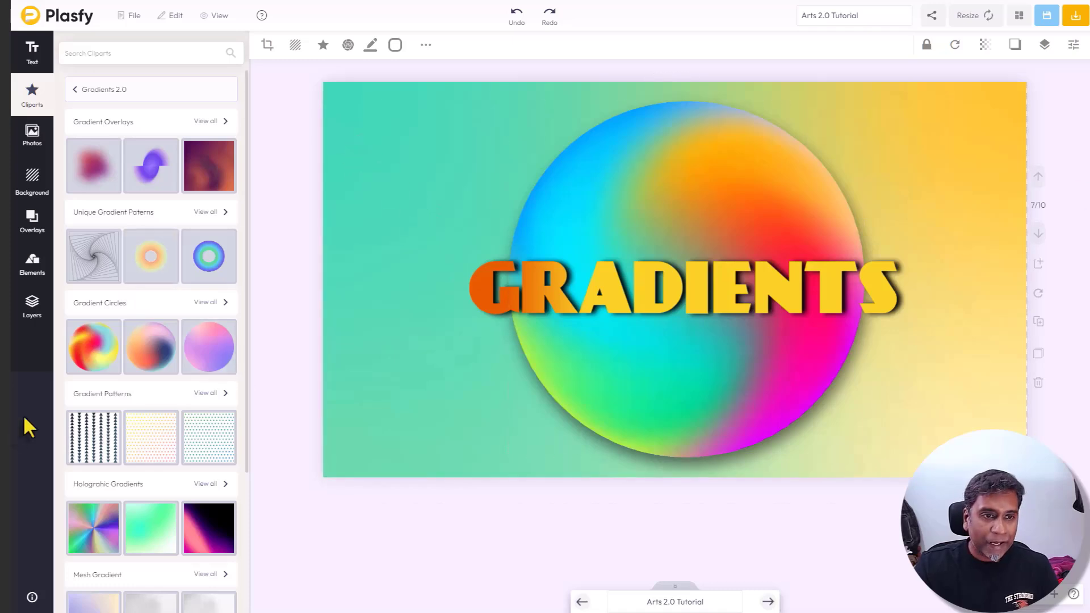
scroll(111, 352, down, 3)
scroll(112, 366, down, 2)
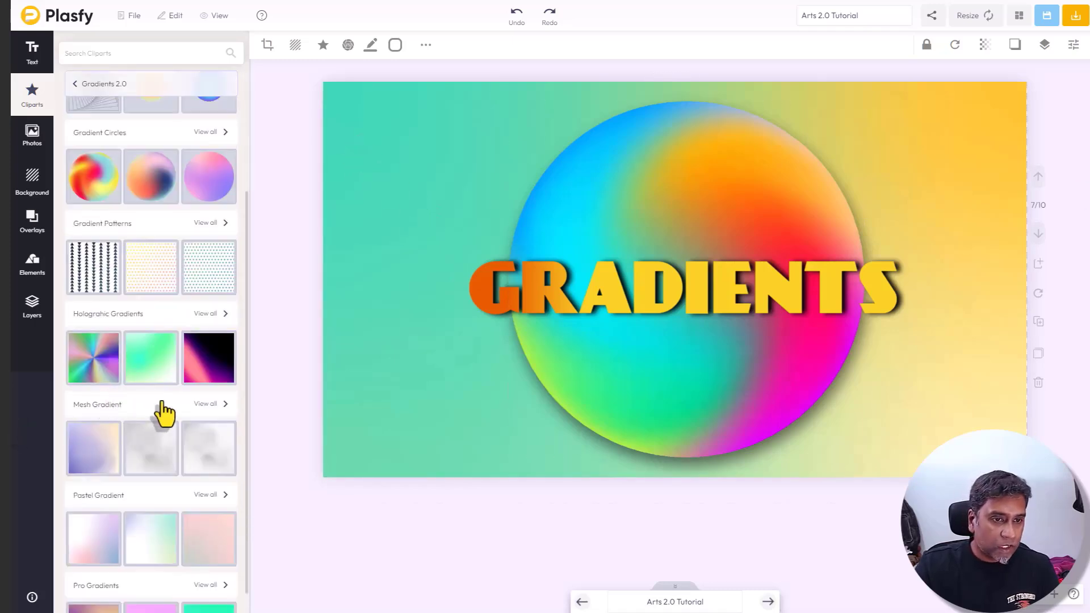
scroll(164, 414, down, 2)
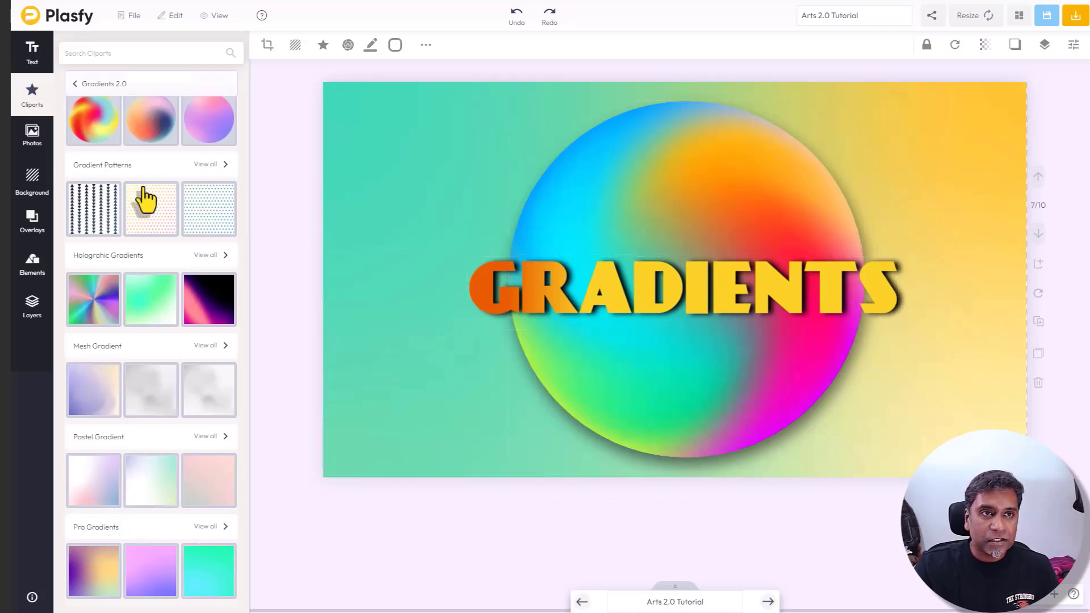
scroll(150, 231, up, 3)
click(211, 188)
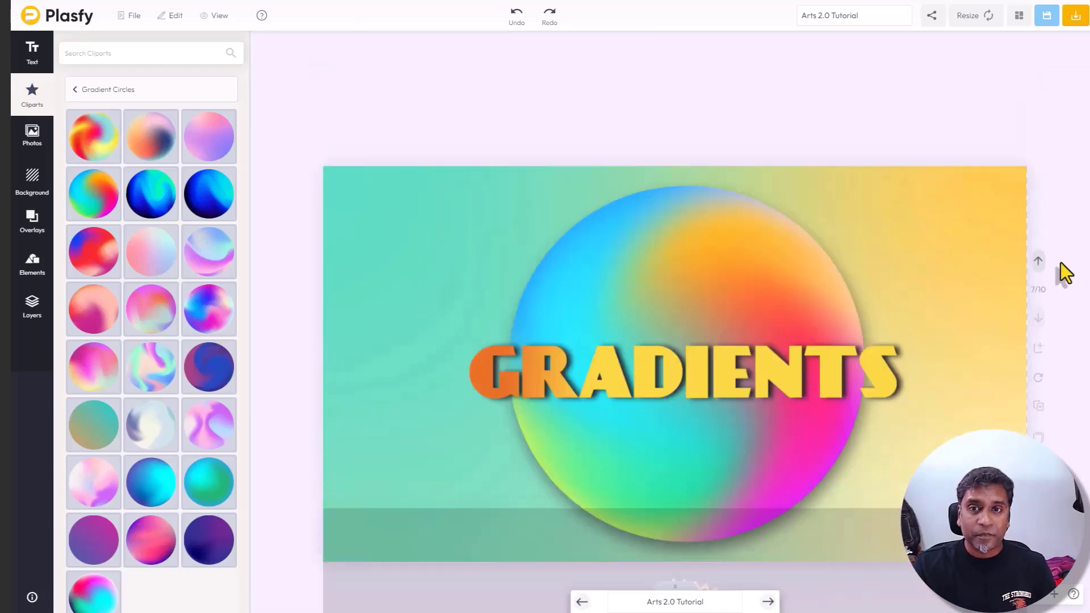
click(1039, 236)
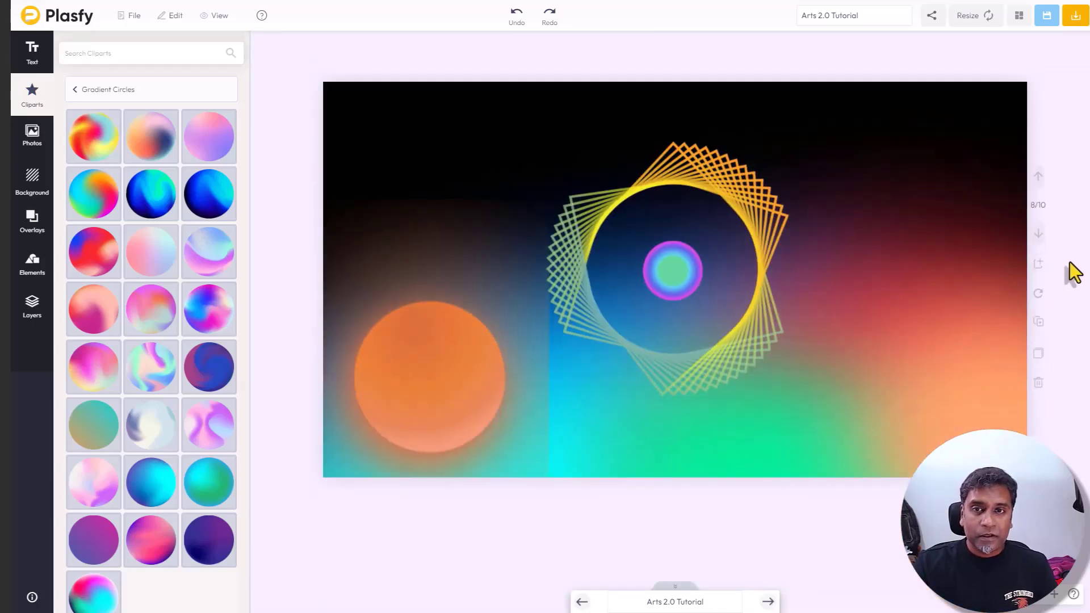
Go back to the Gradients 2.0 collection and advance to the Accents slide
click(75, 89)
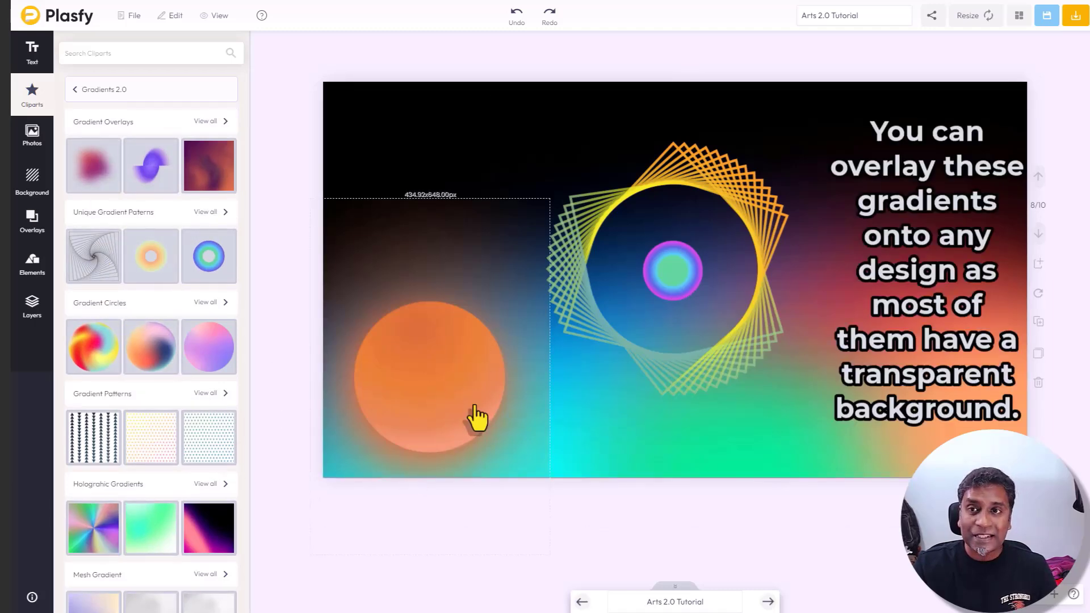
scroll(163, 319, down, 3)
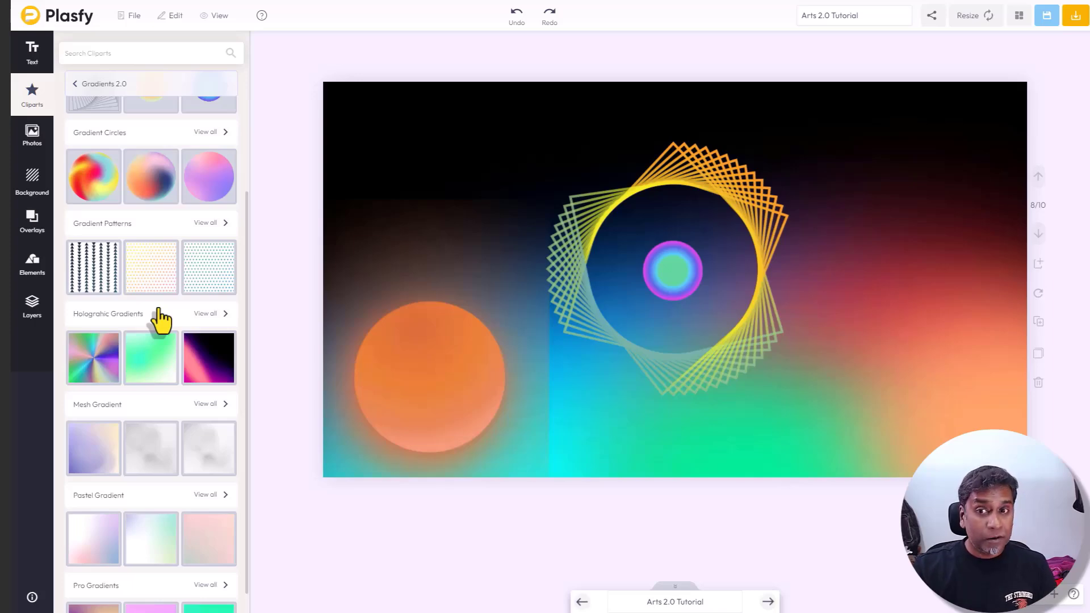
click(1039, 234)
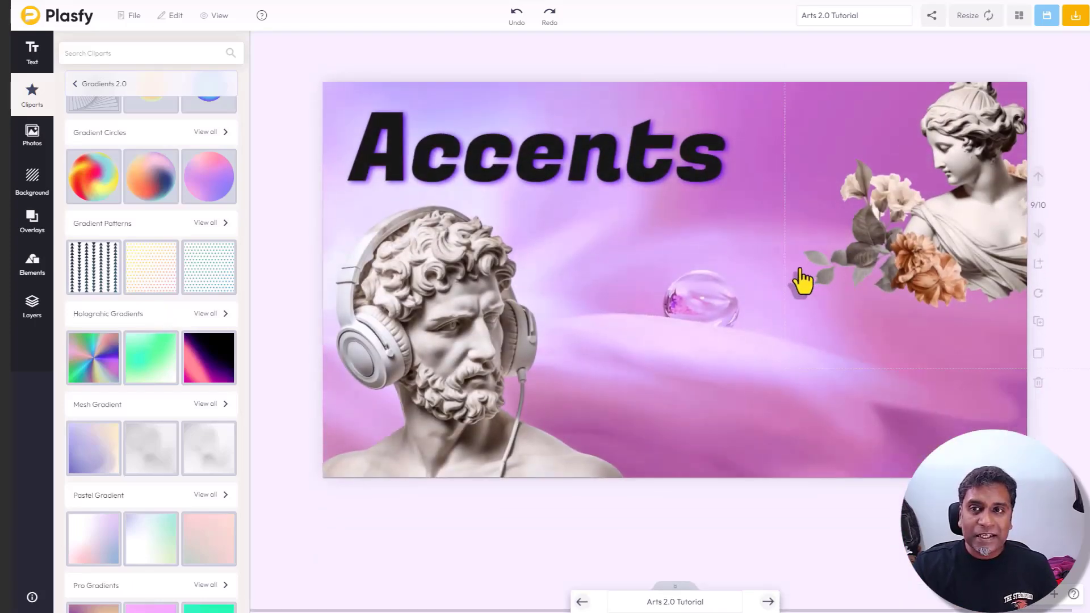
click(77, 83)
scroll(187, 268, down, 5)
scroll(188, 268, up, 3)
scroll(187, 269, up, 3)
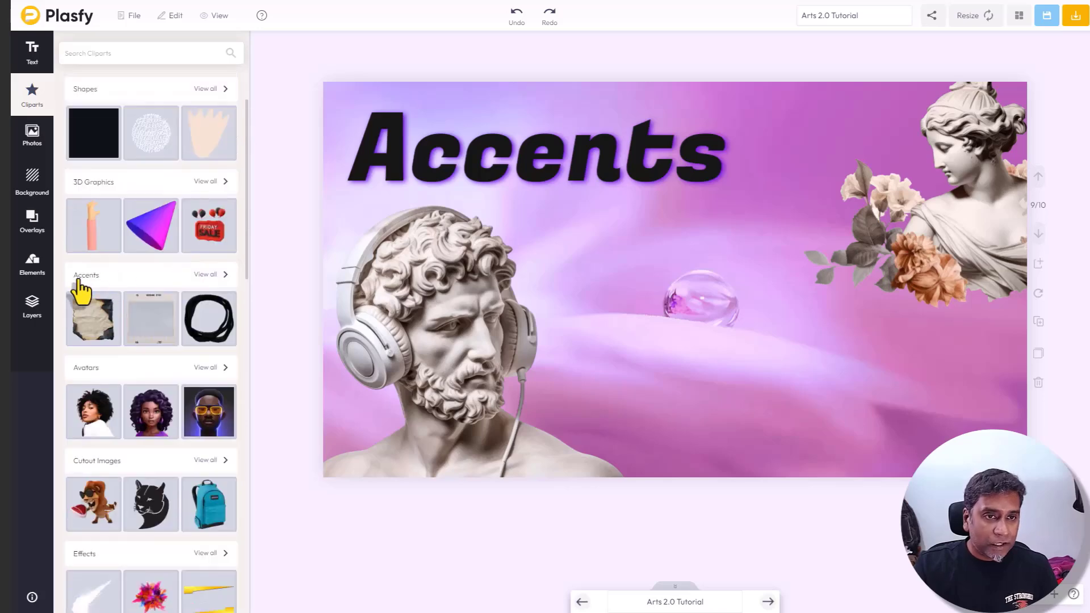
click(209, 275)
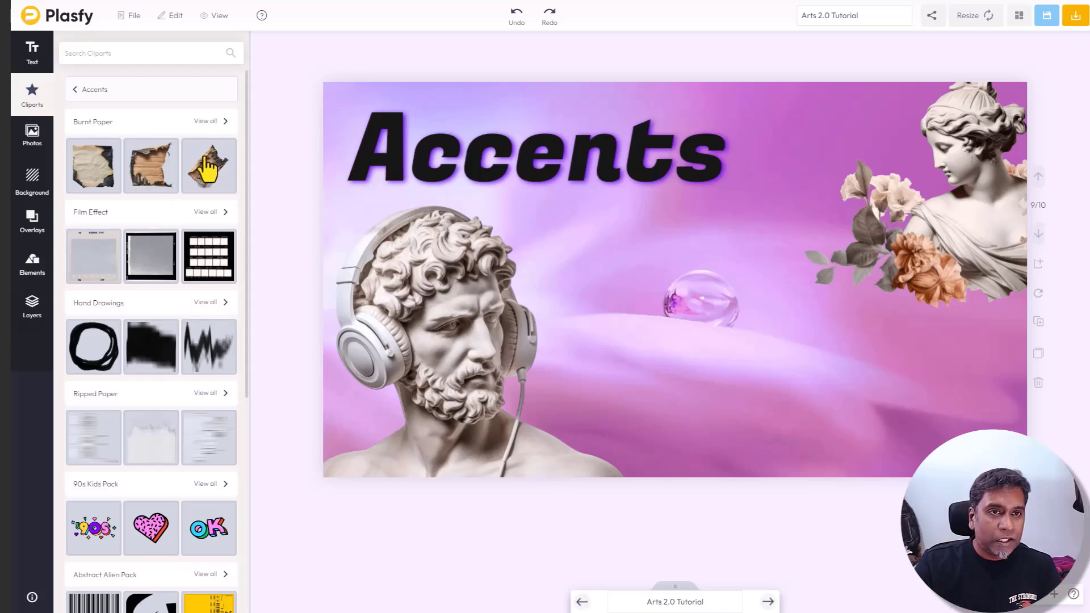
click(206, 121)
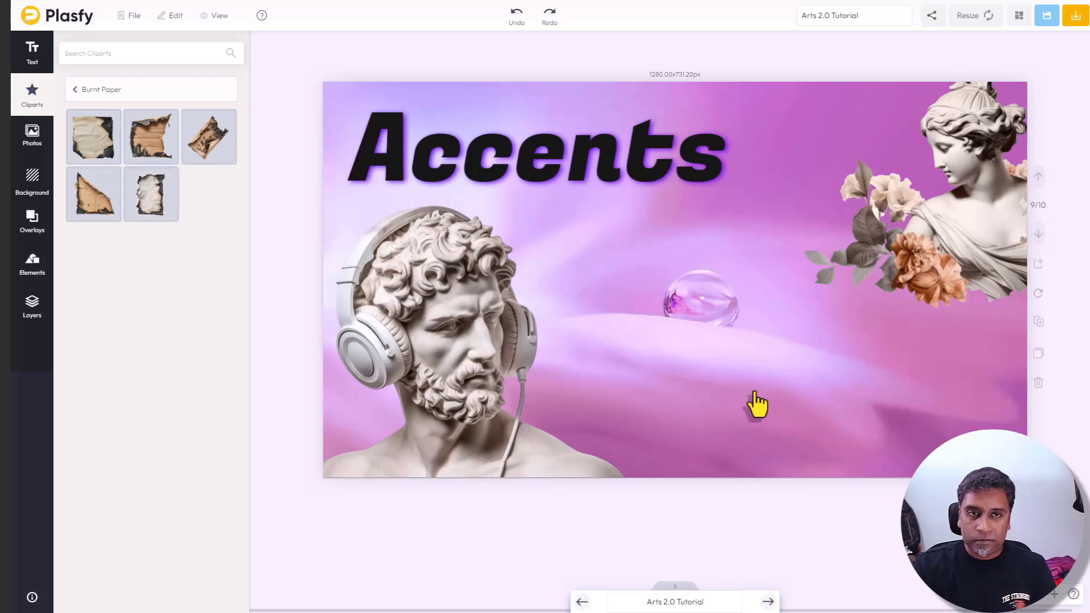
click(75, 88)
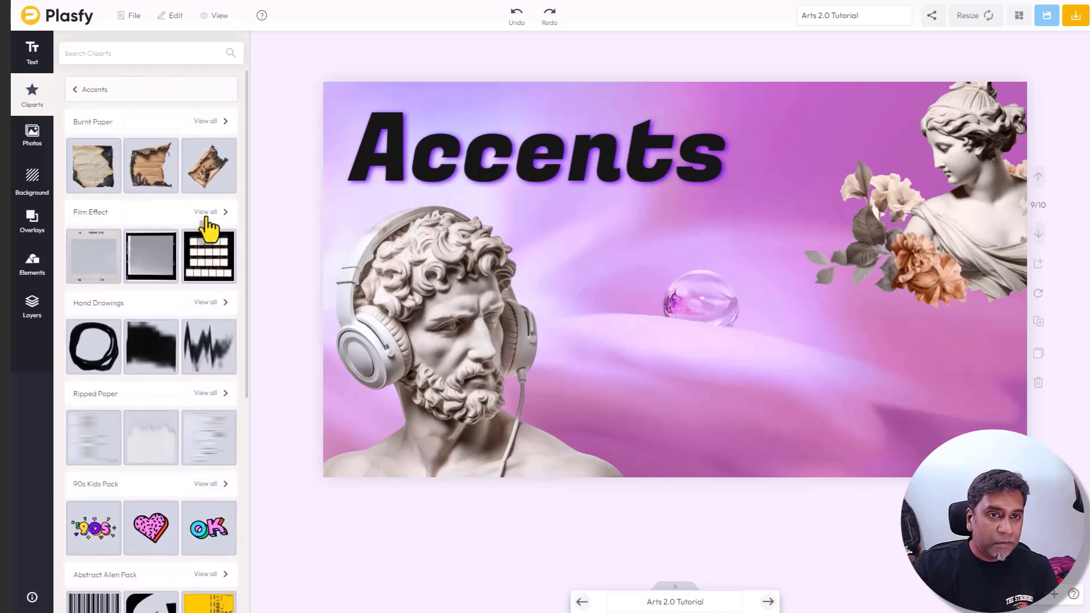
click(213, 213)
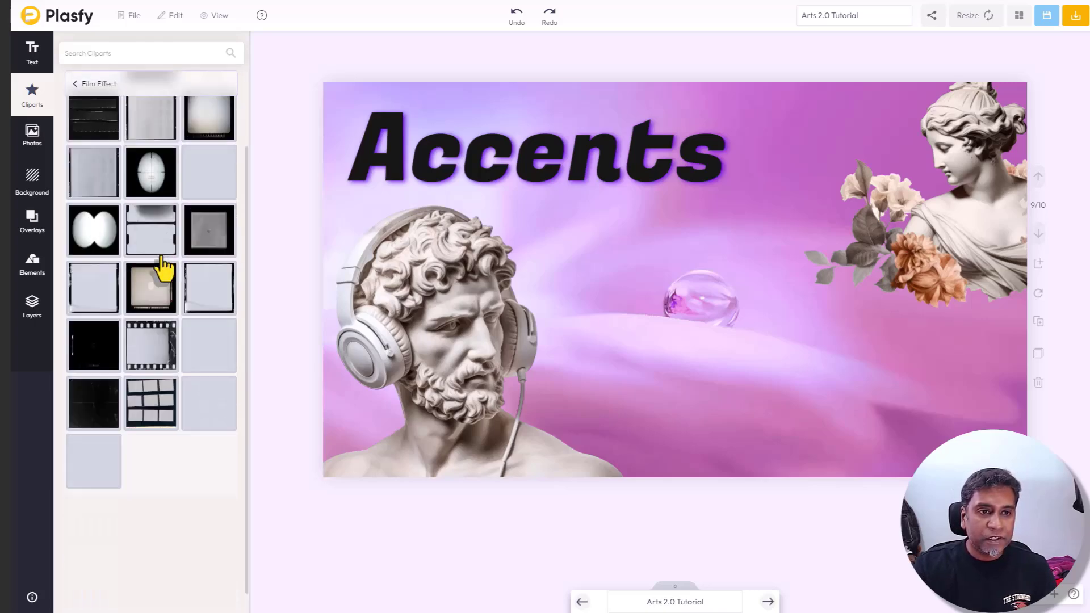
scroll(171, 272, down, 4)
scroll(164, 271, up, 4)
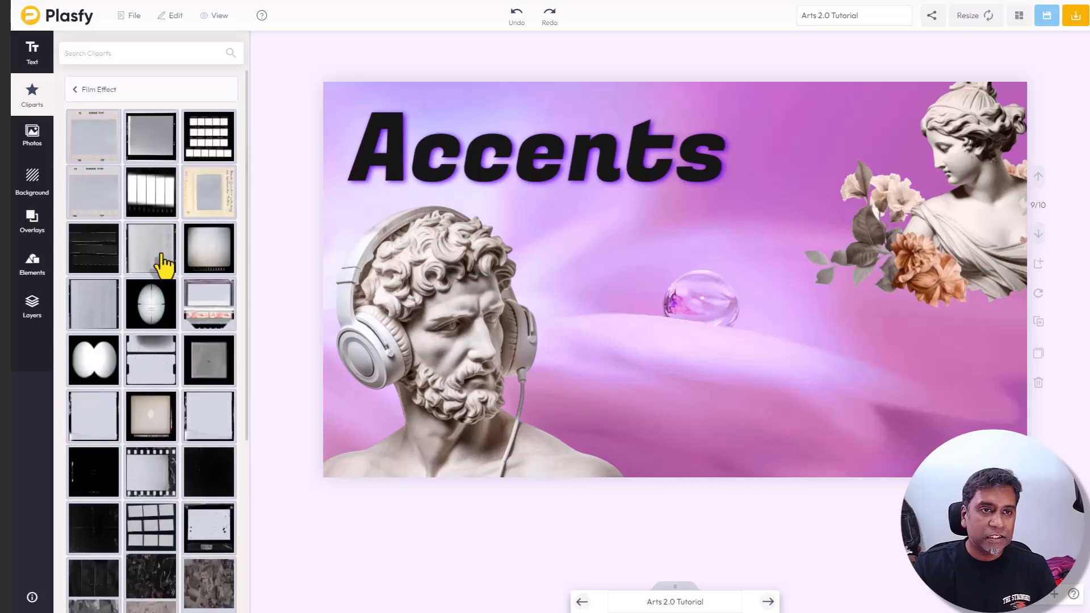
click(76, 84)
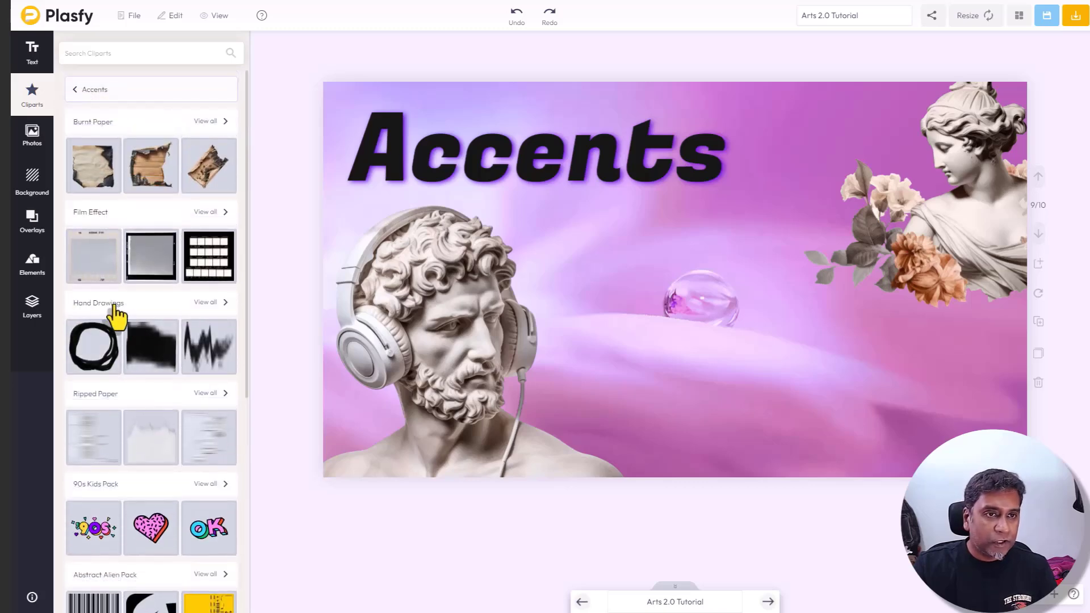
scroll(128, 341, down, 2)
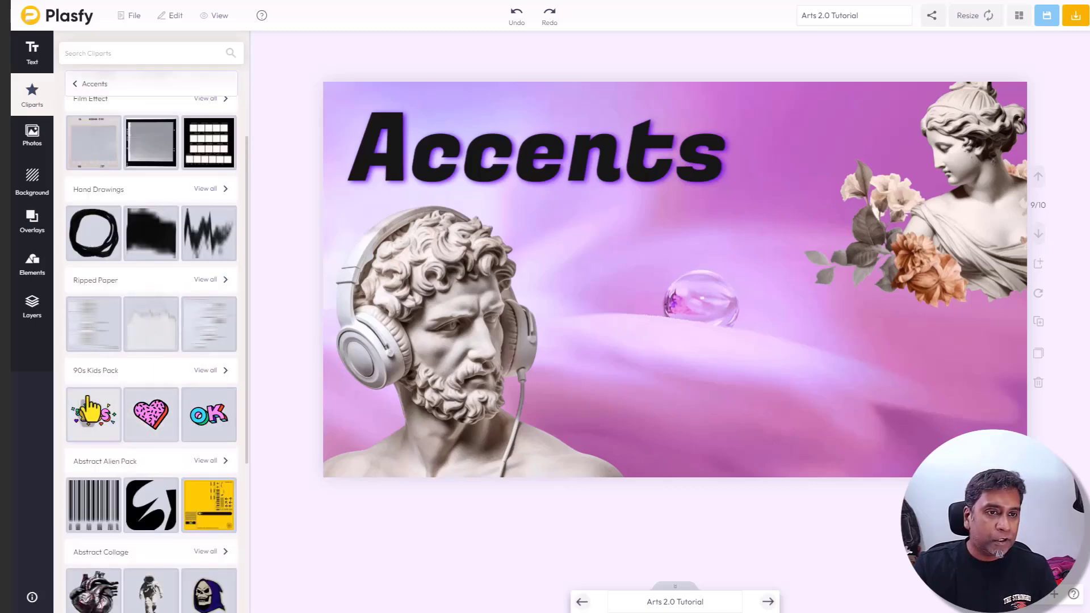
scroll(140, 400, down, 3)
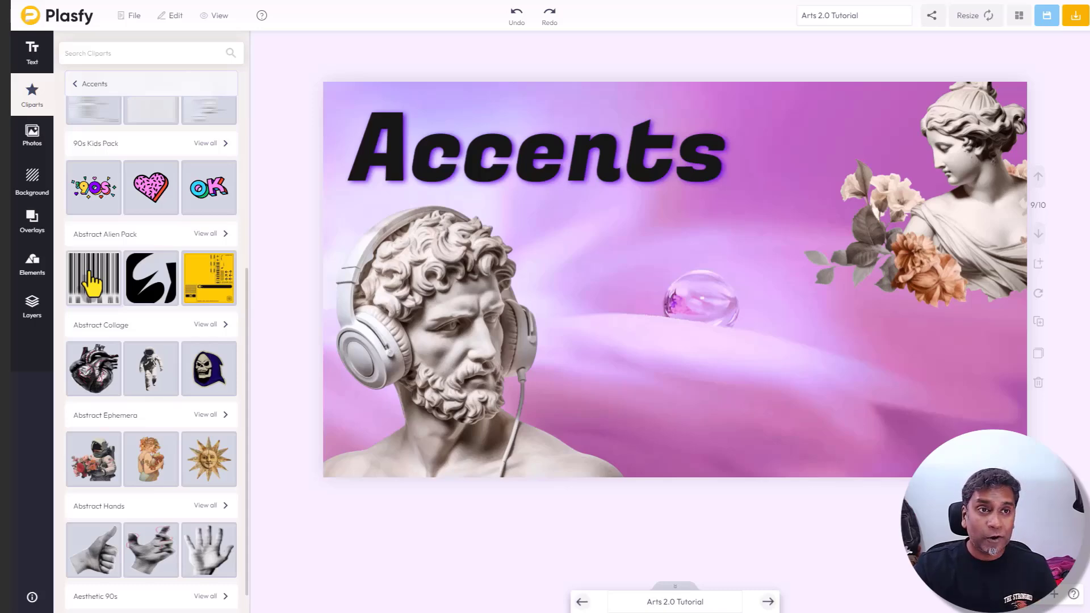
scroll(102, 315, down, 5)
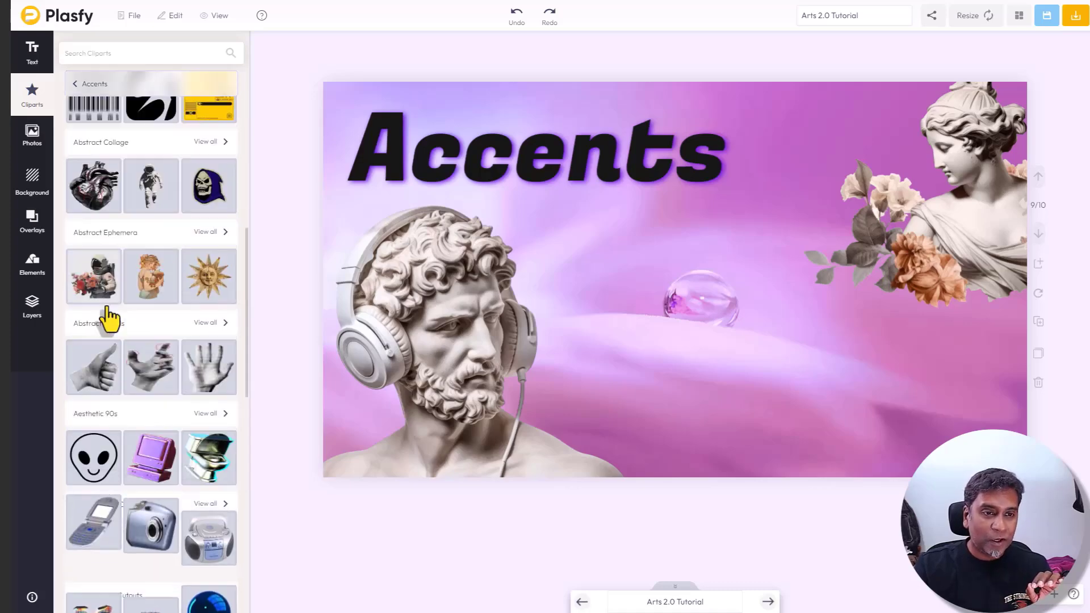
scroll(106, 317, down, 3)
scroll(107, 317, down, 5)
scroll(106, 317, down, 5)
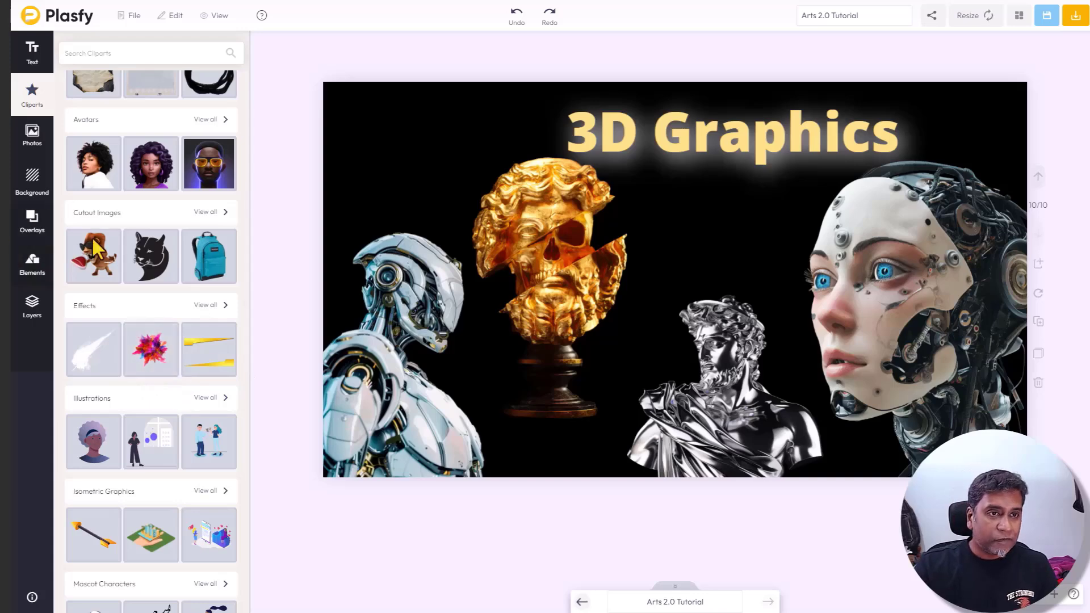
Open the 3D Graphics collection from the Elements library and browse its categories
click(38, 269)
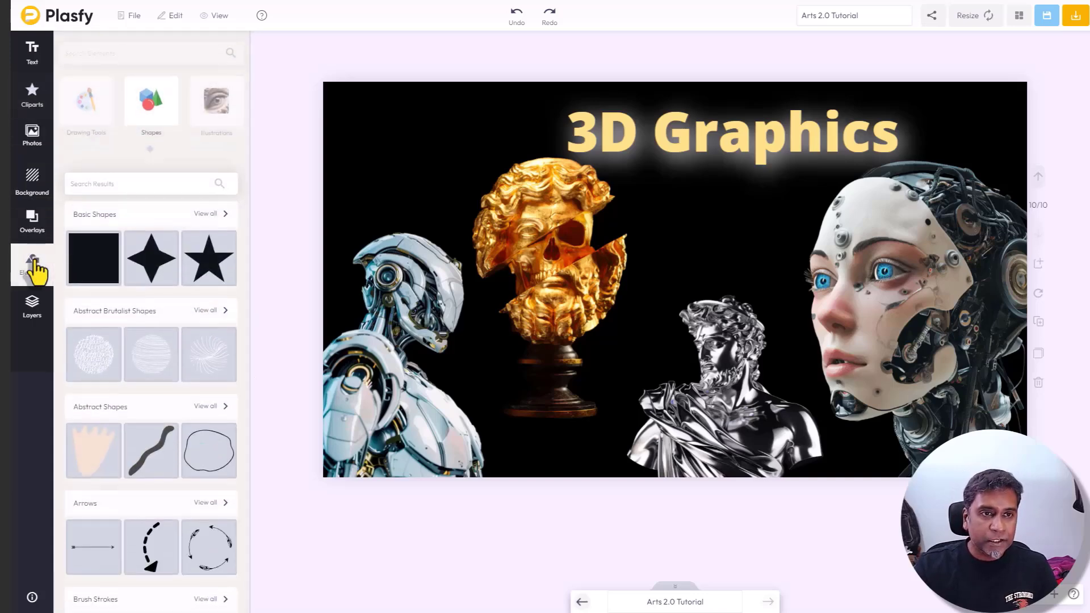
click(153, 103)
scroll(176, 341, down, 1)
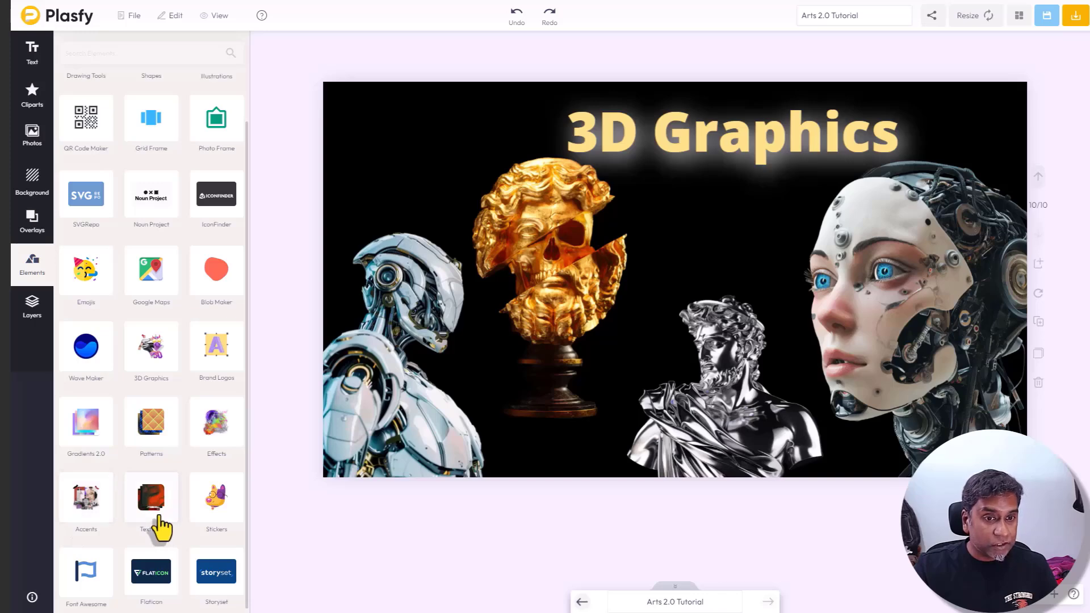
click(152, 352)
scroll(141, 365, down, 3)
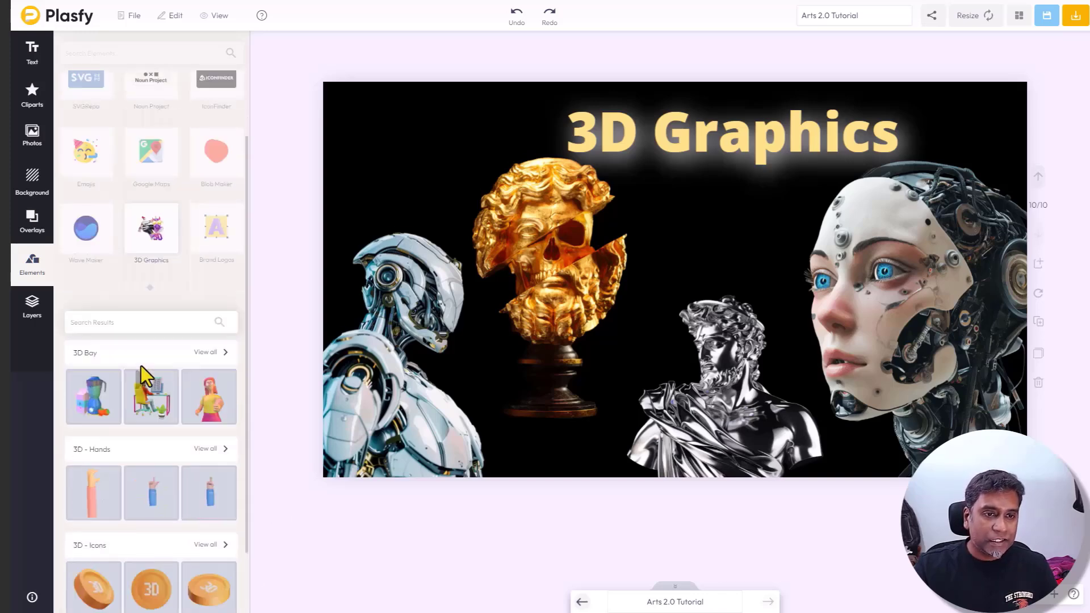
scroll(141, 374, down, 2)
scroll(141, 375, down, 2)
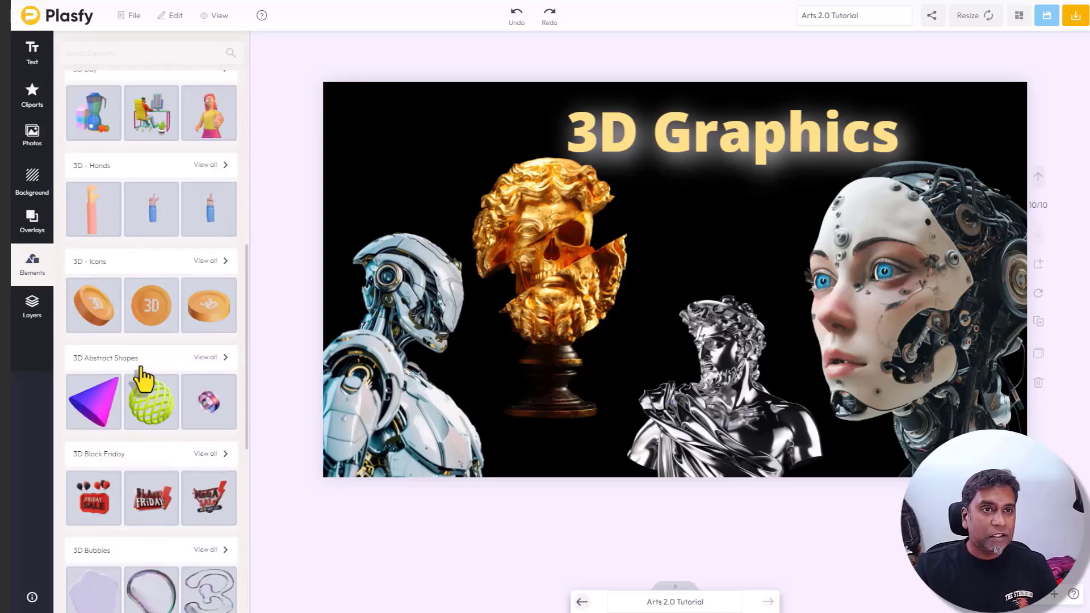
scroll(143, 377, up, 2)
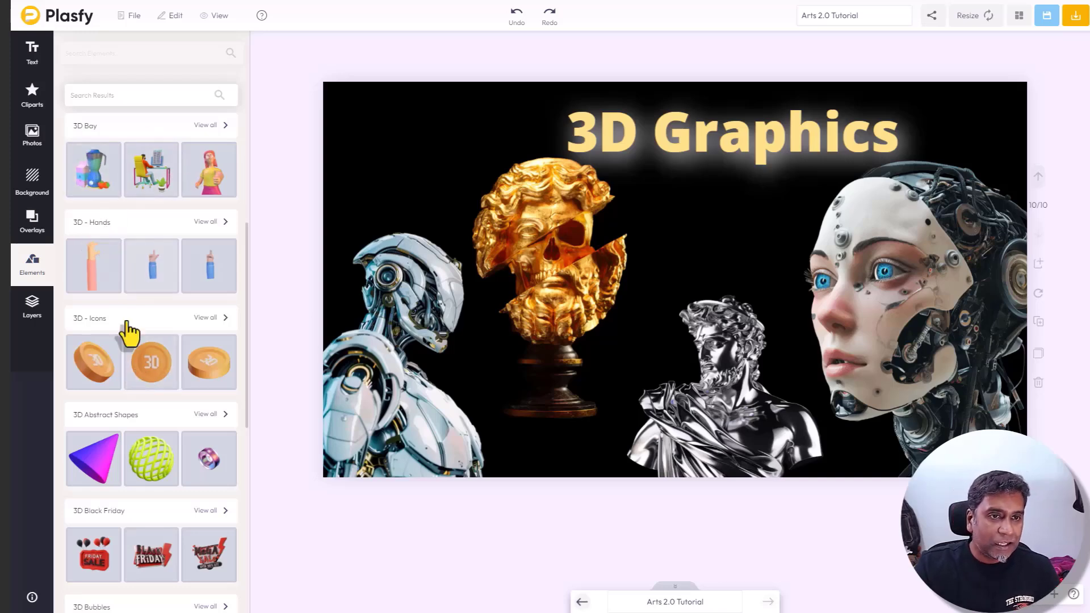
scroll(162, 418, down, 1)
scroll(161, 415, down, 2)
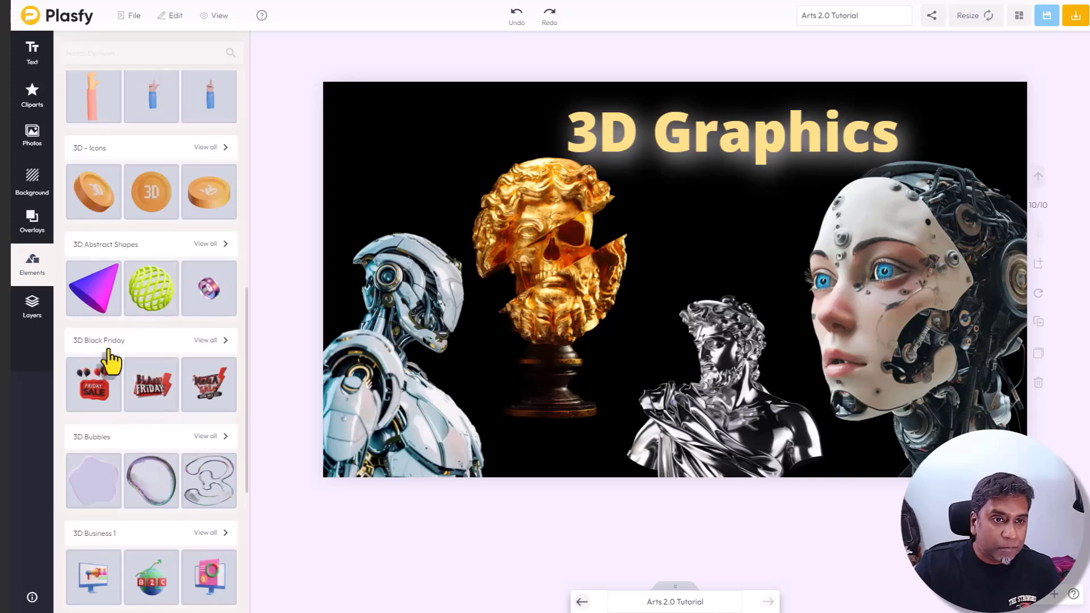
scroll(110, 362, down, 2)
scroll(128, 341, down, 1)
scroll(135, 308, down, 1)
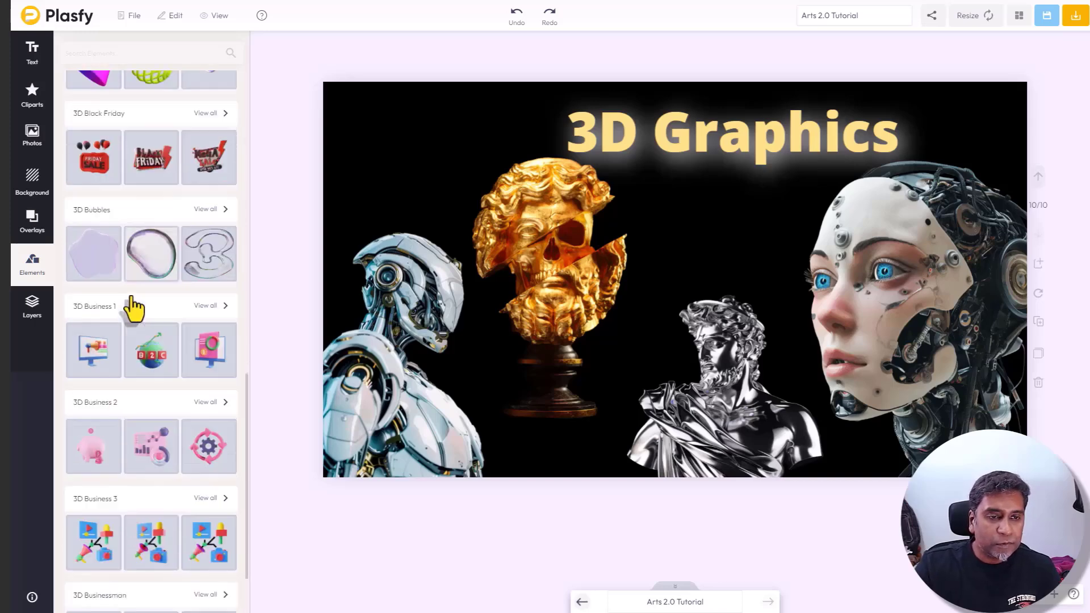
scroll(136, 308, down, 1)
scroll(134, 309, down, 1)
scroll(134, 309, down, 1)
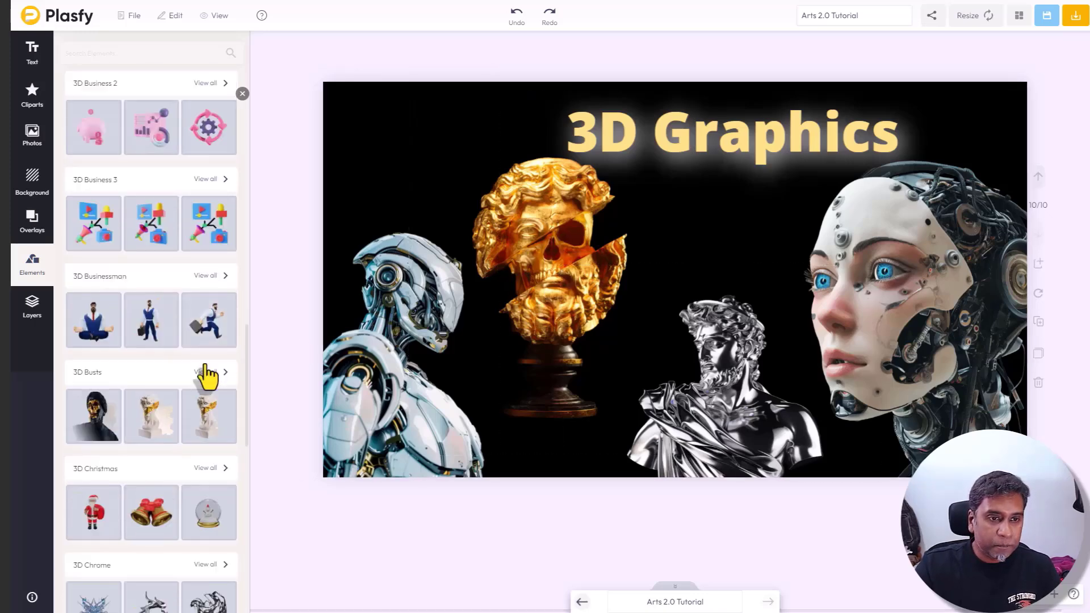
scroll(205, 366, down, 2)
scroll(175, 371, down, 1)
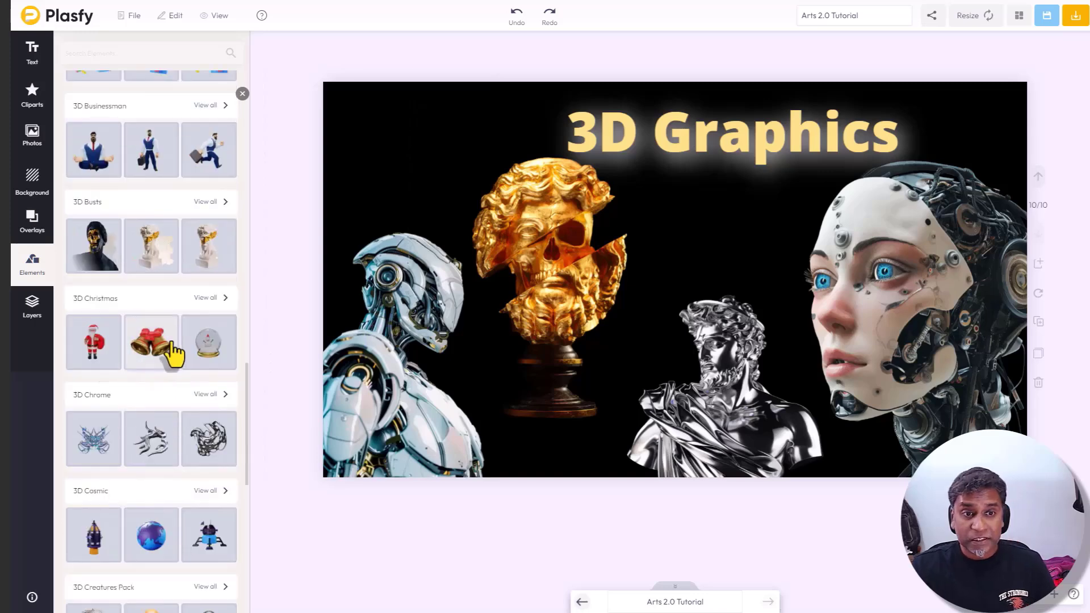
scroll(174, 351, down, 2)
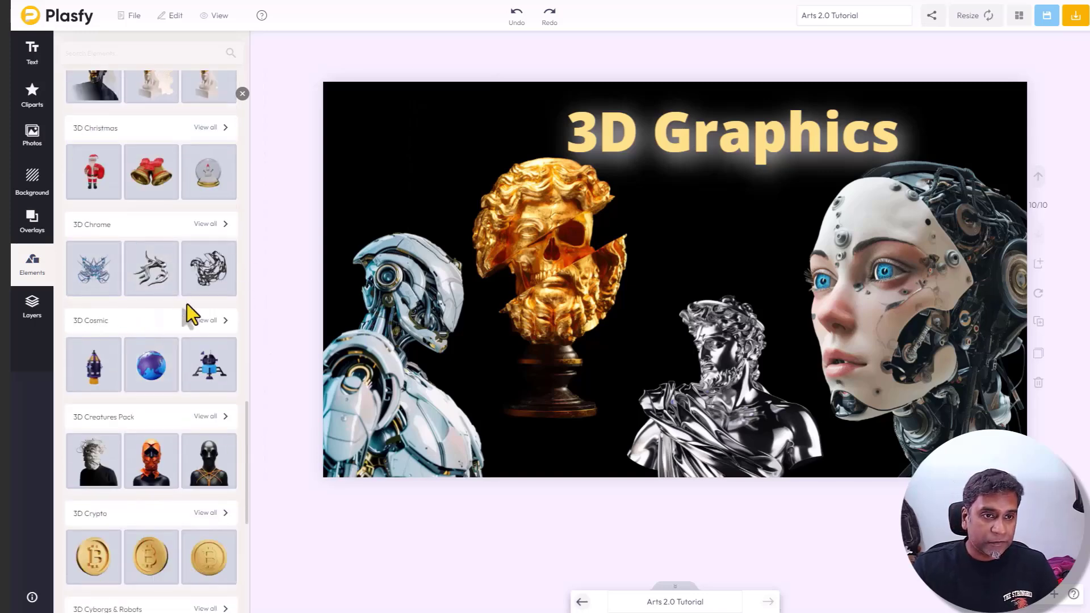
scroll(183, 346, down, 1)
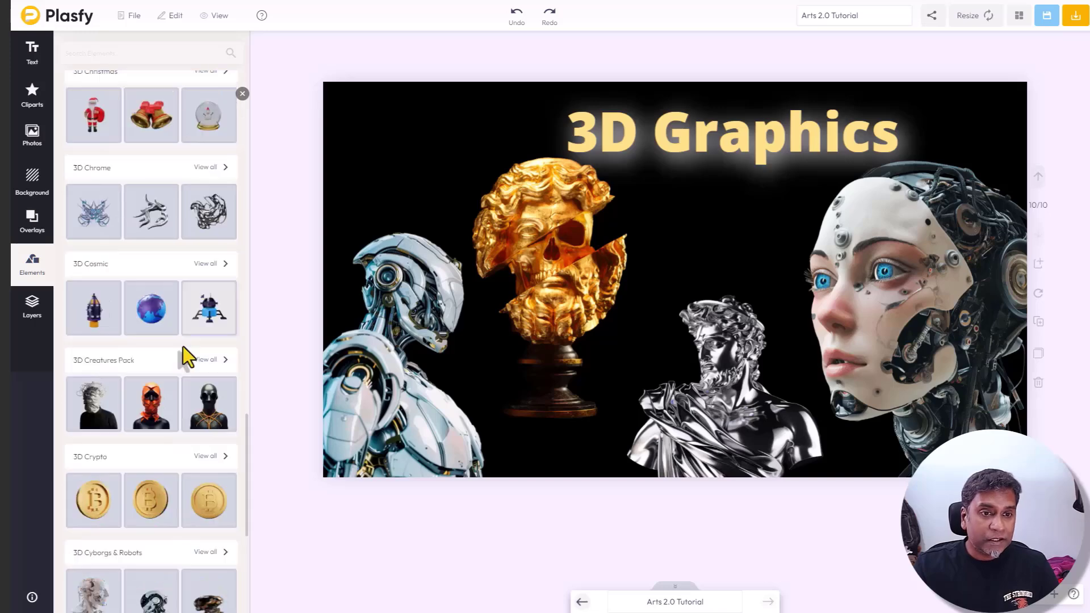
scroll(162, 341, down, 2)
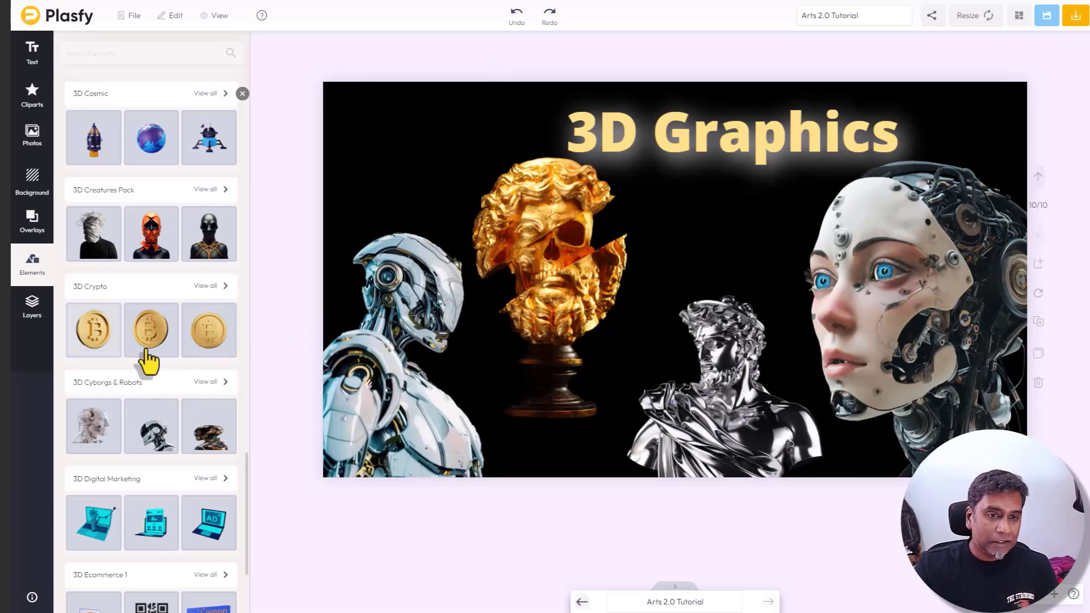
scroll(148, 359, down, 5)
scroll(153, 365, down, 3)
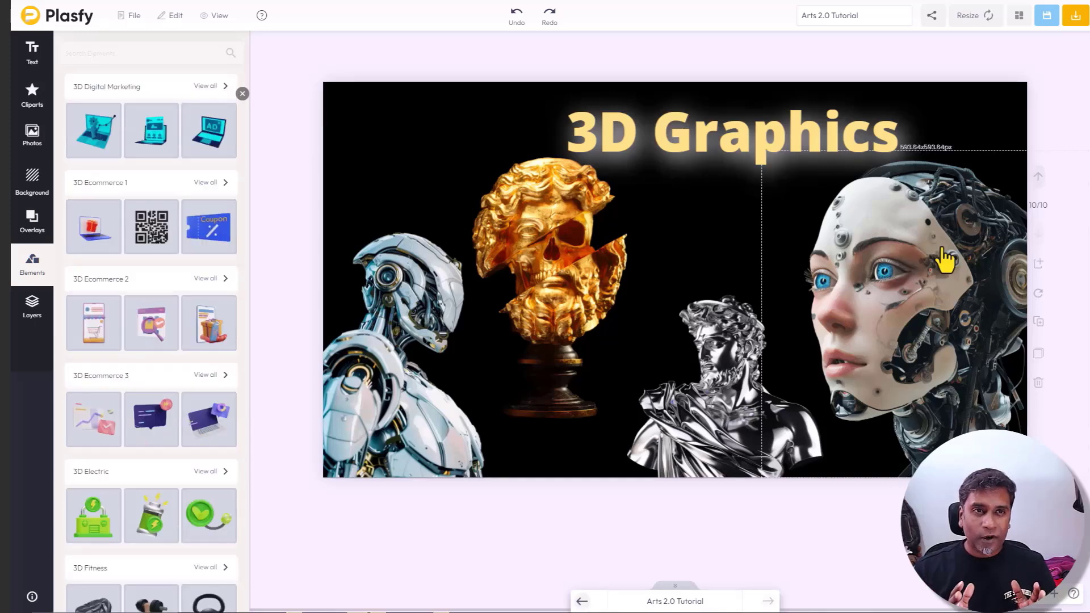
scroll(138, 229, down, 10)
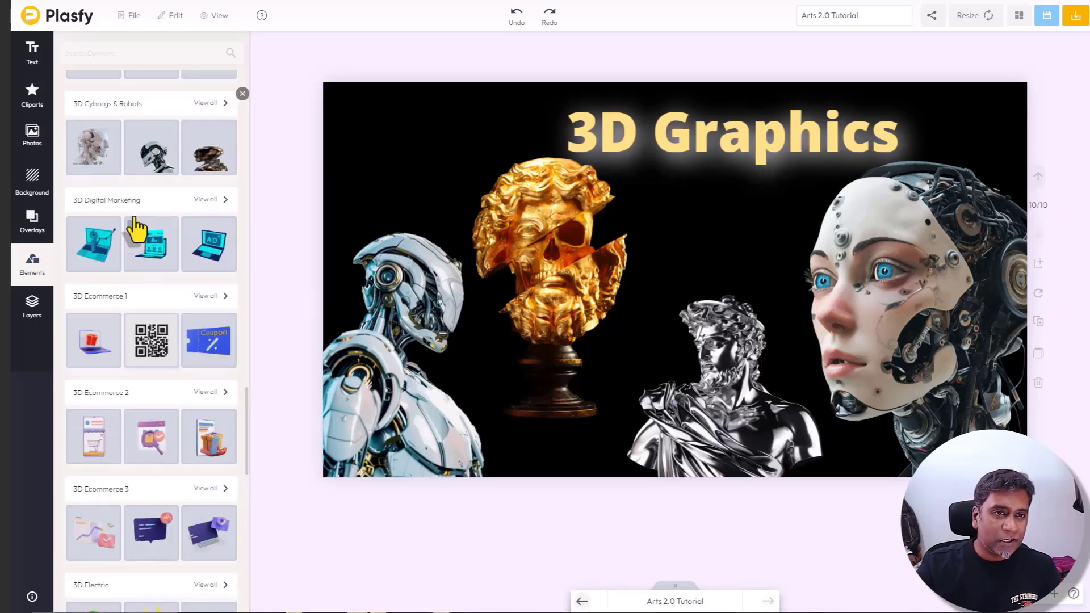
scroll(138, 229, down, 10)
scroll(138, 228, down, 10)
scroll(138, 228, up, 15)
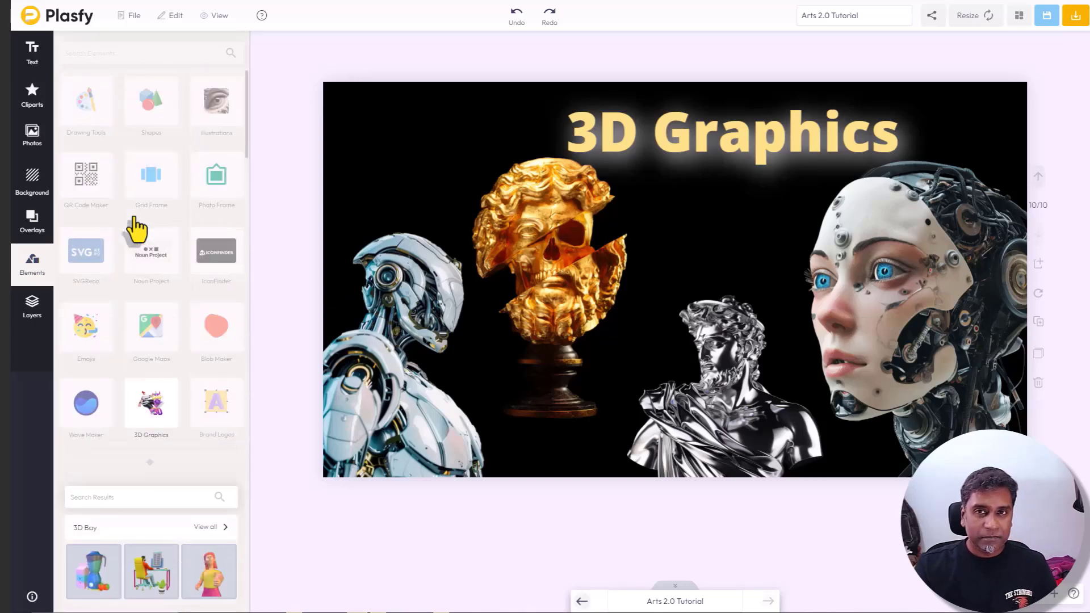
From Cliparts, view all Avatars, then open every image in Cutout Avatars
click(31, 93)
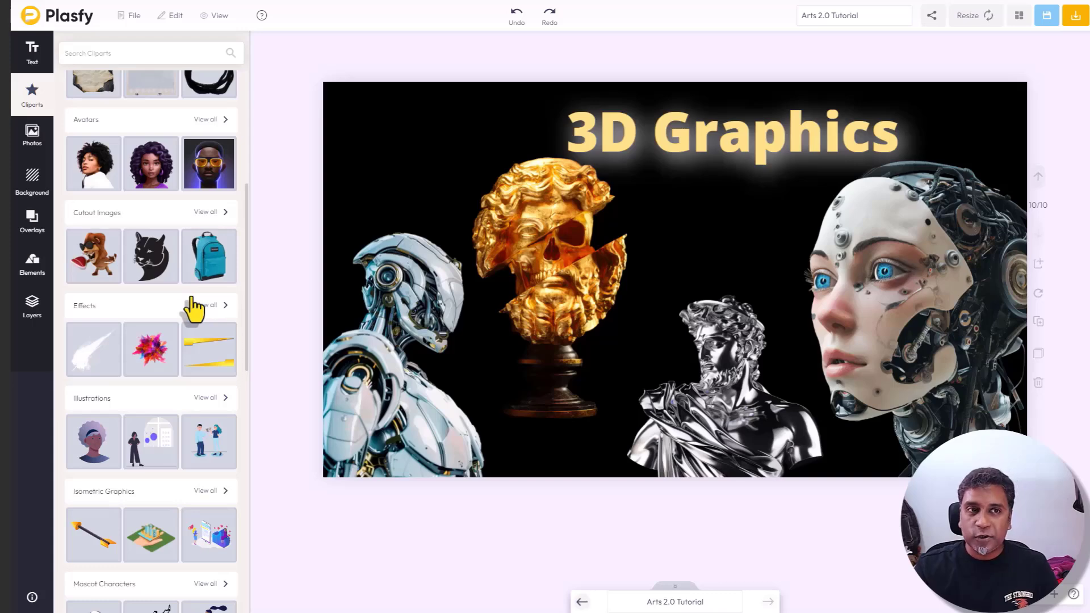
click(215, 121)
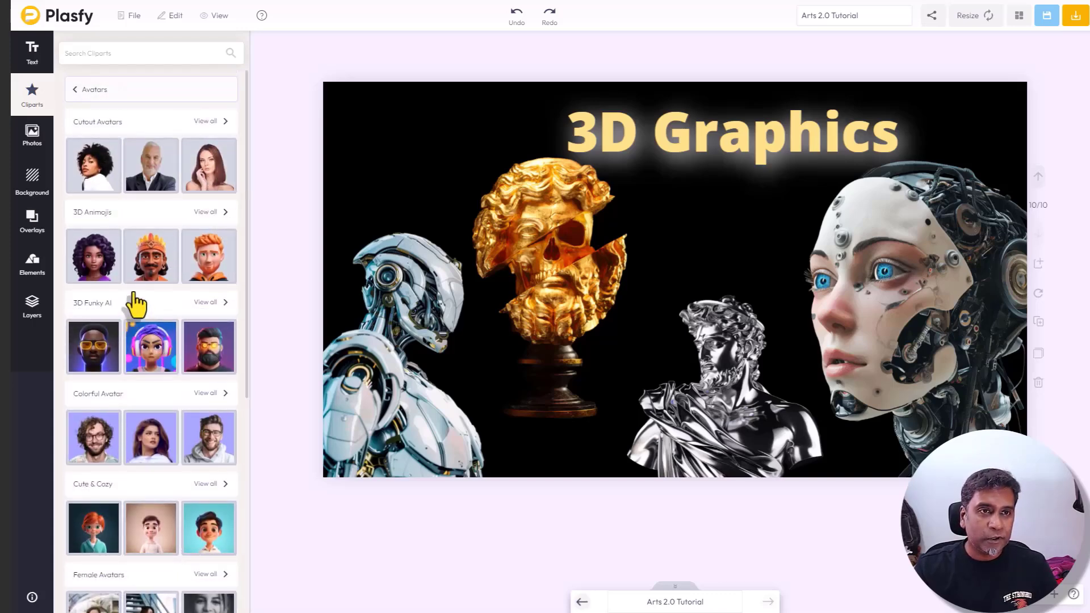
click(210, 121)
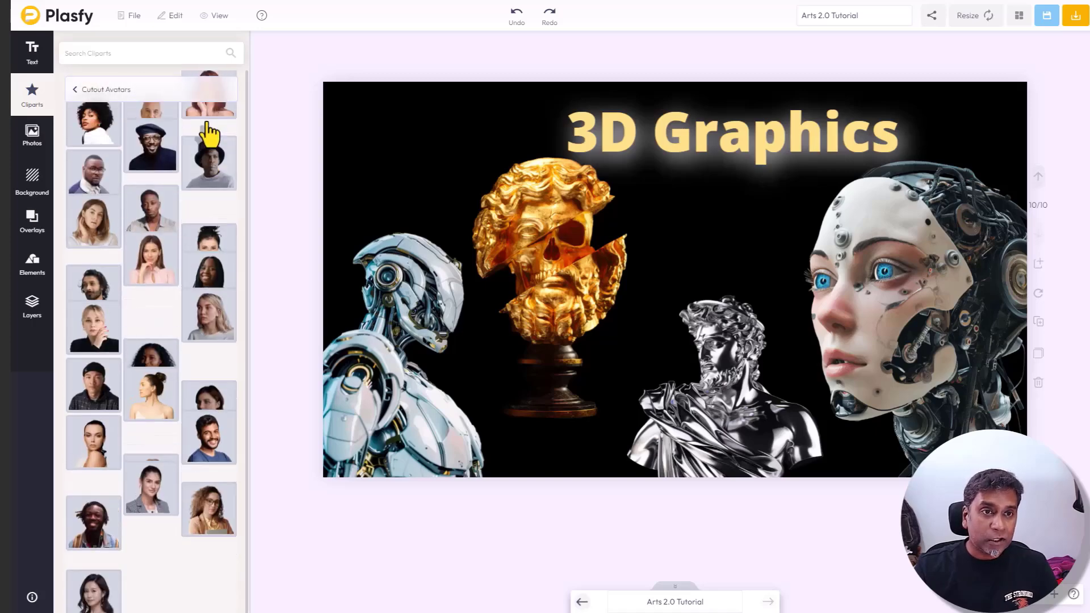
scroll(170, 341, down, 2)
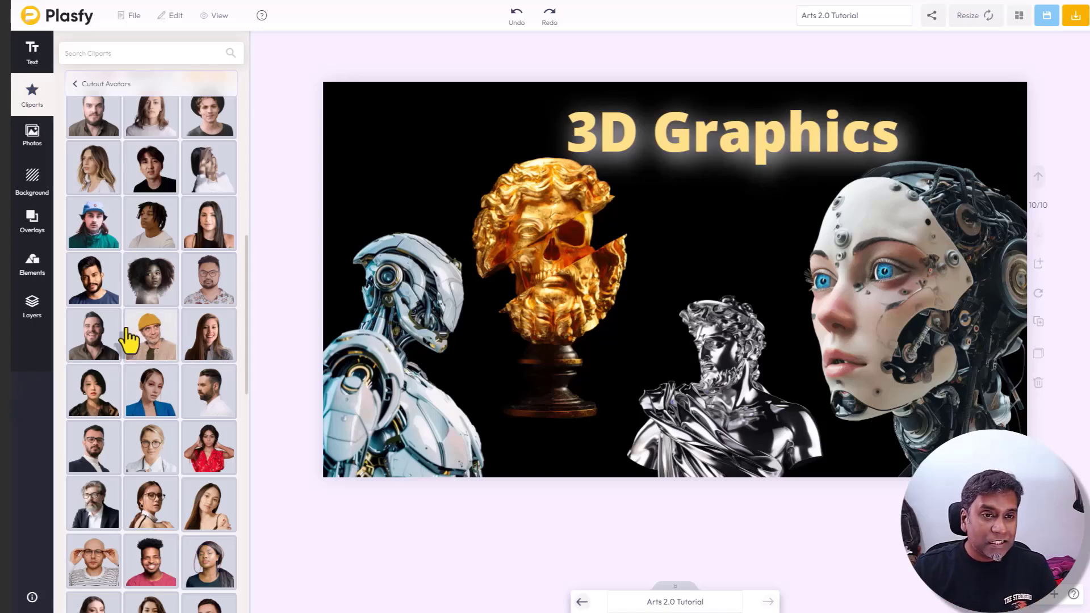
scroll(144, 341, down, 6)
scroll(137, 341, down, 4)
scroll(134, 341, down, 3)
scroll(134, 340, down, 3)
scroll(134, 341, down, 3)
scroll(133, 341, down, 3)
scroll(134, 341, down, 3)
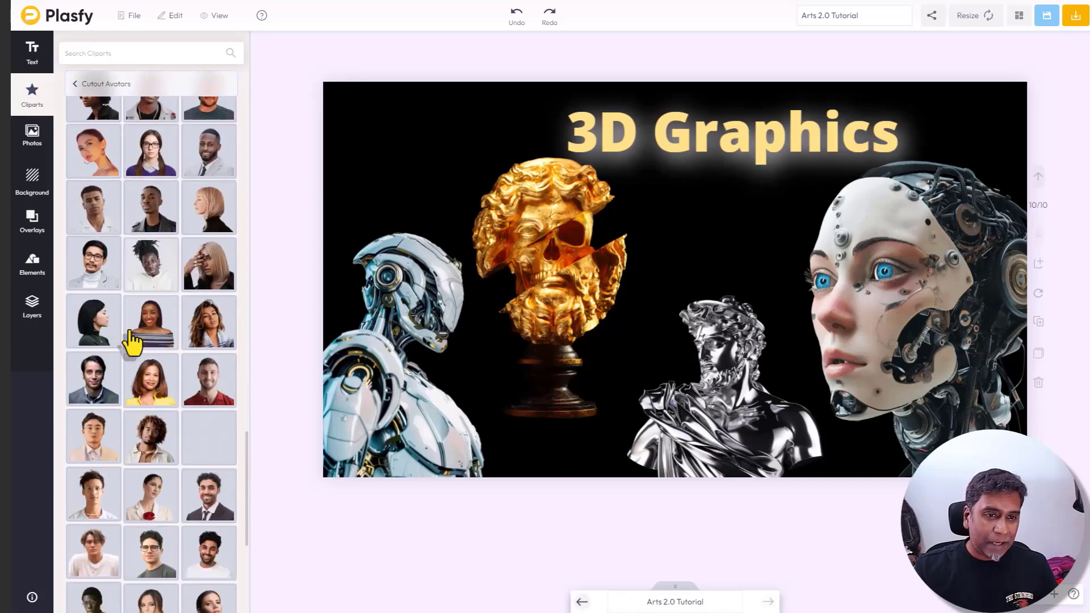
scroll(134, 340, down, 3)
scroll(133, 340, down, 3)
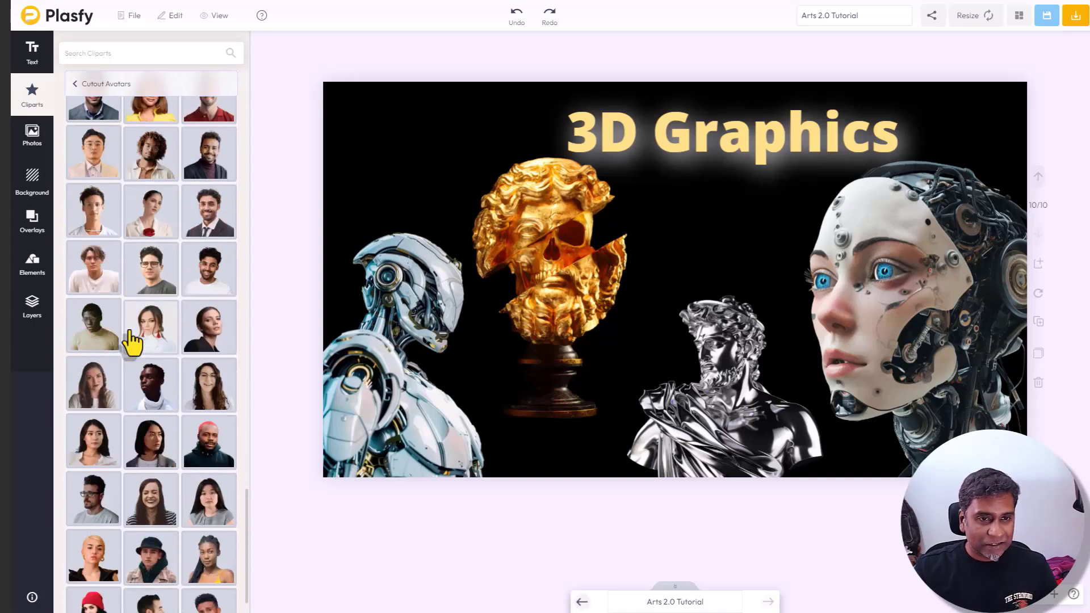
scroll(134, 340, down, 3)
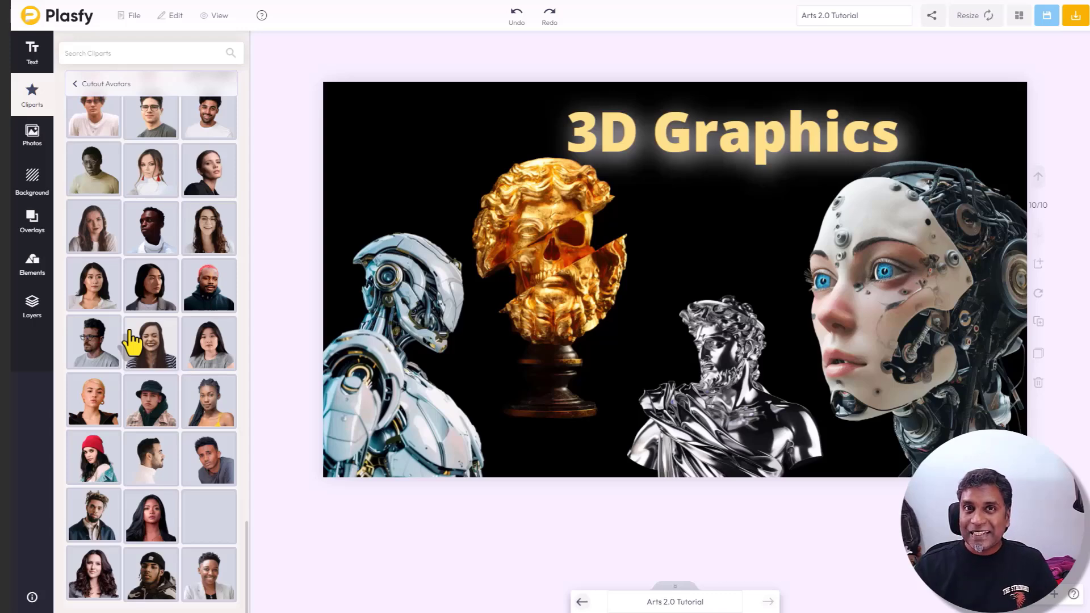
scroll(134, 340, up, 1)
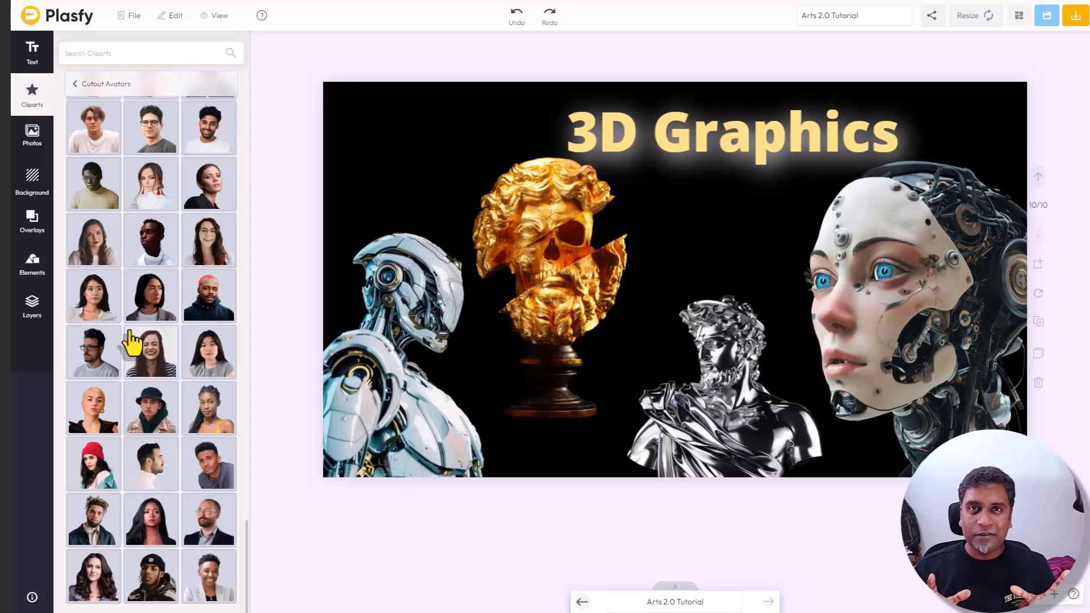